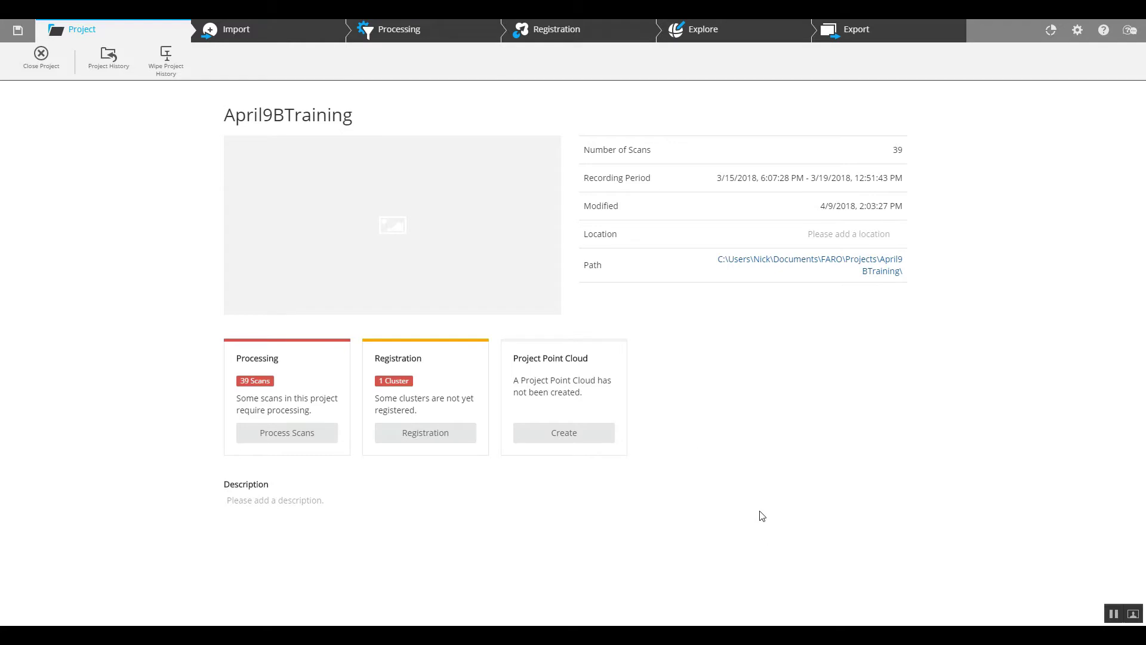
- Create a new cluster named Scans1 under the main Scans cluster in the Explore project structure
mouse_move(311, 163)
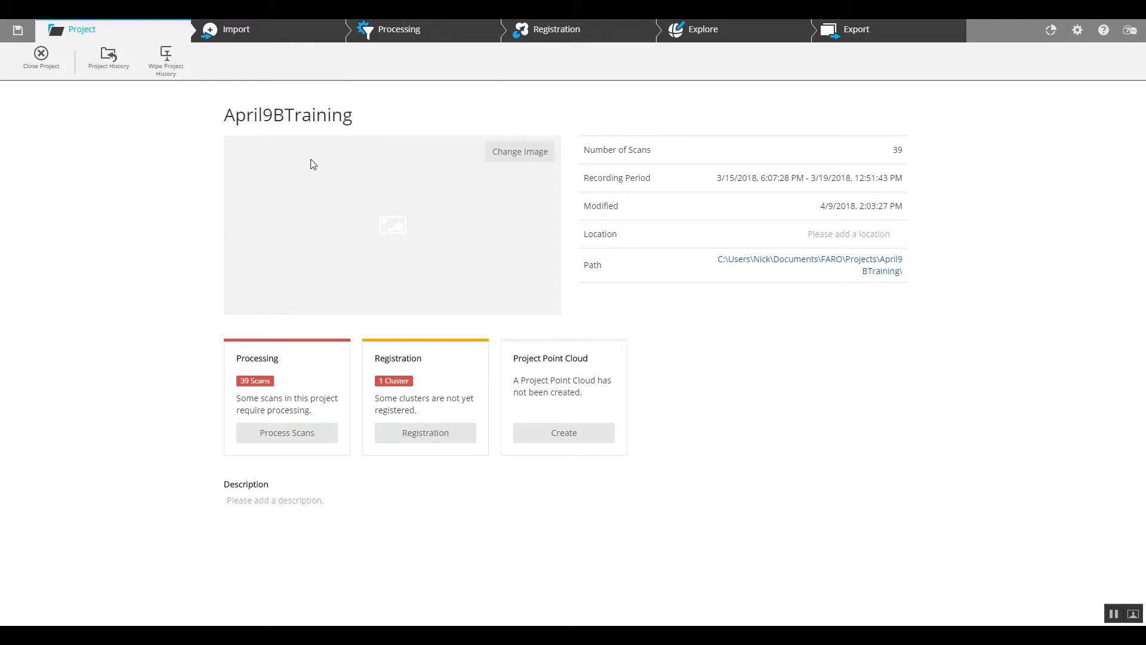
left_click(706, 37)
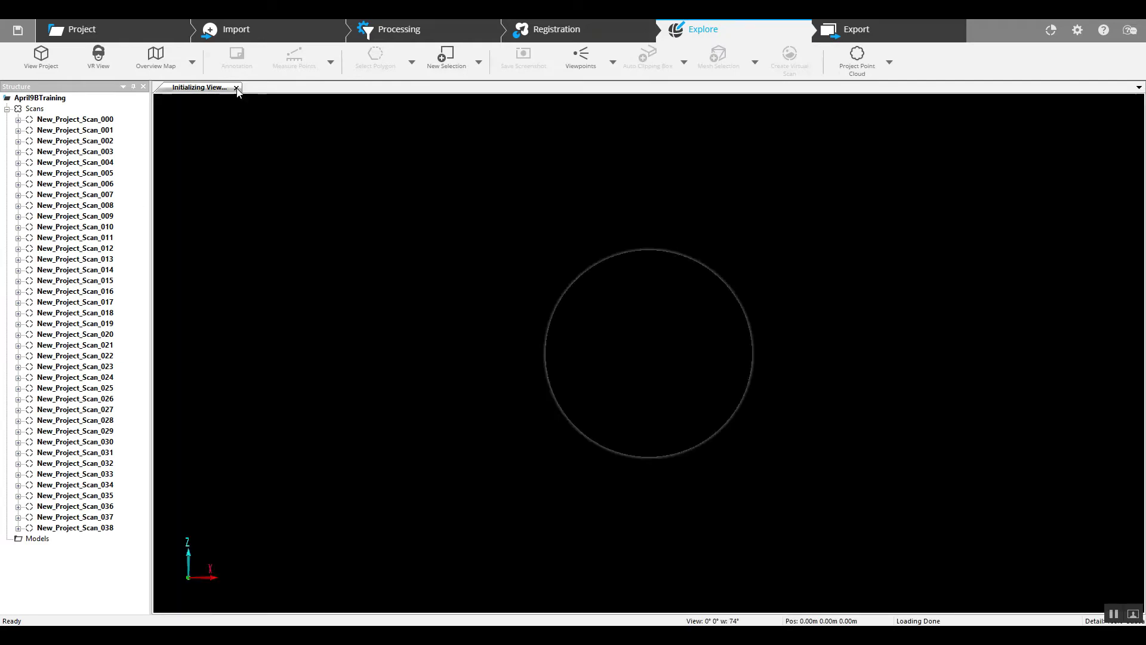
left_click(237, 88)
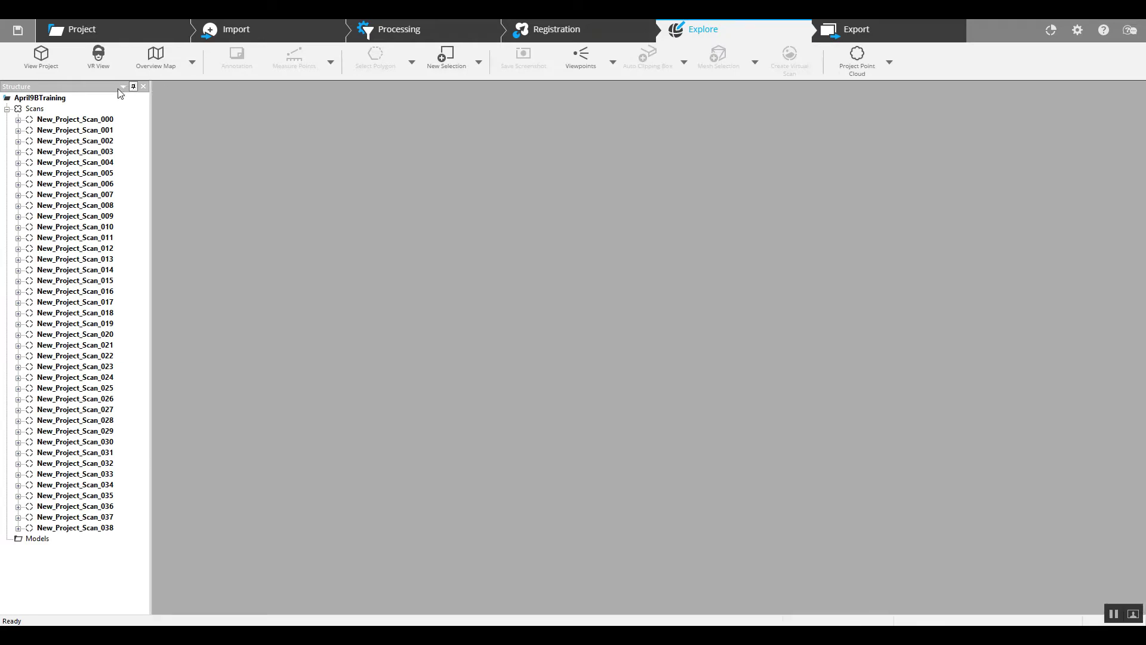
left_click(34, 109)
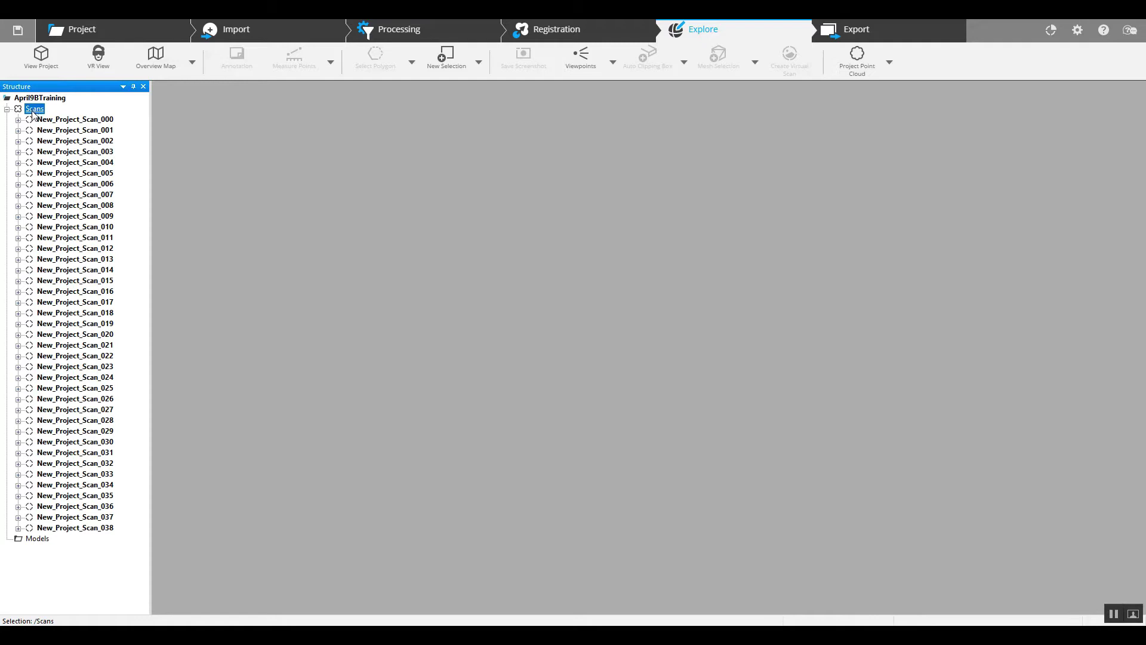
right_click(32, 113)
mouse_move(96, 143)
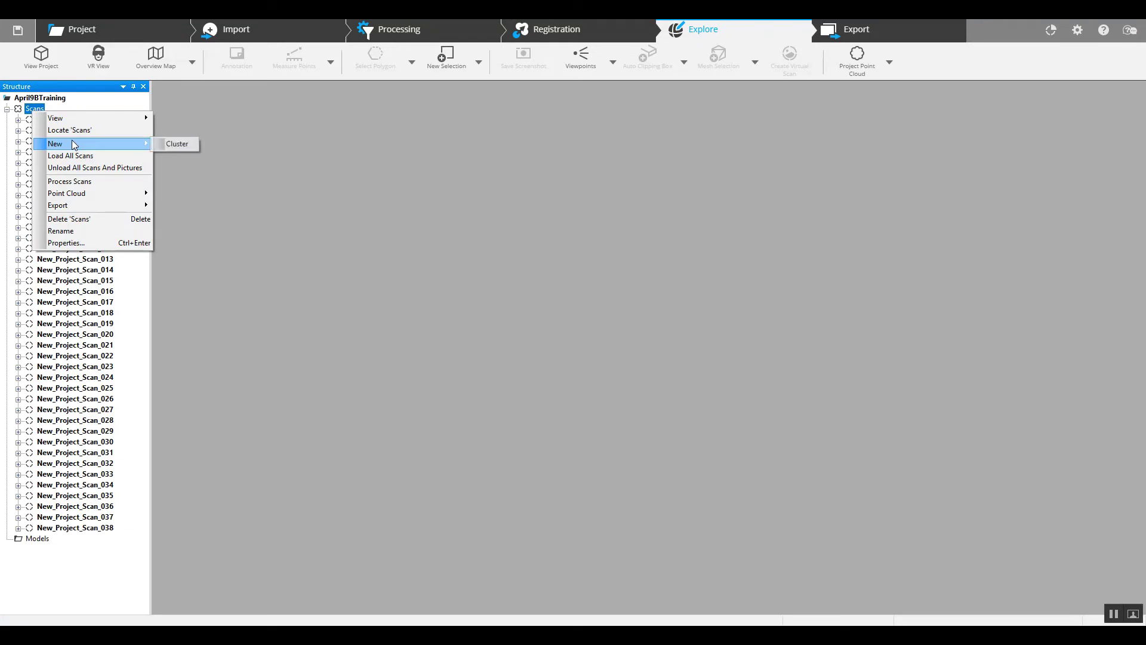
left_click(177, 144)
left_click(296, 205)
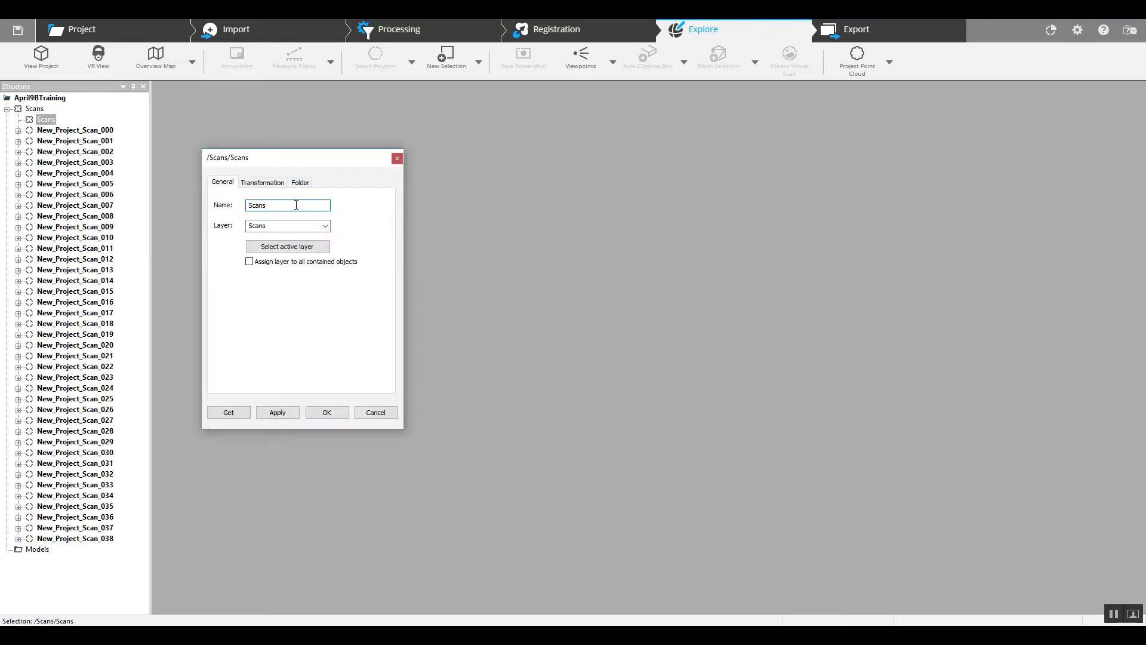
left_click(310, 413)
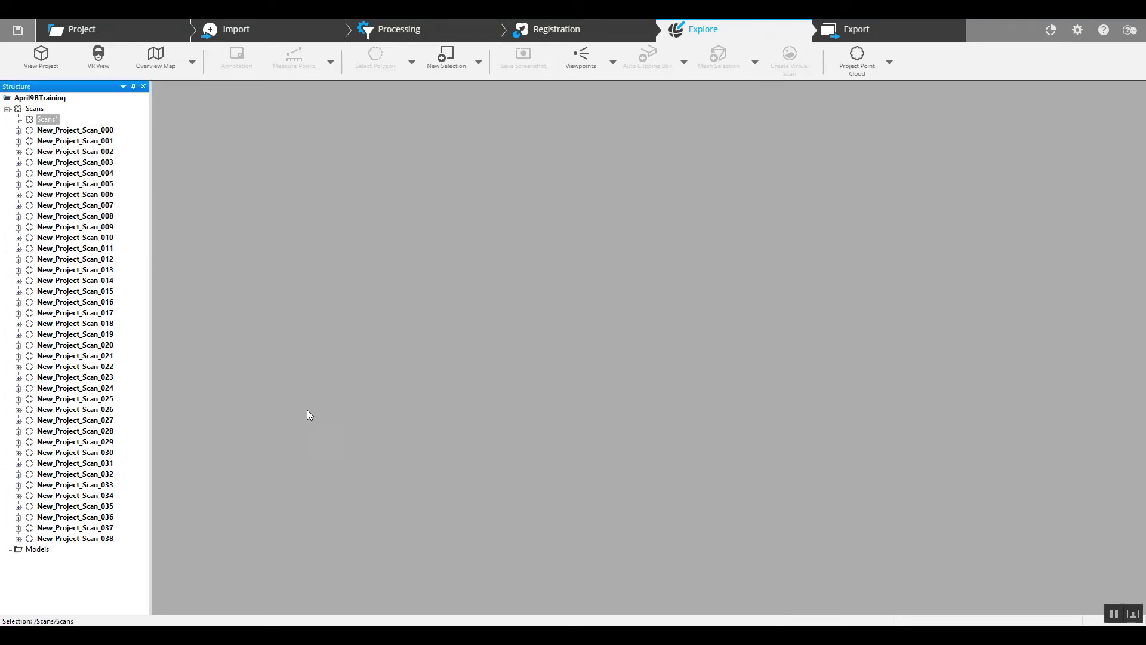
- Move New_Project_Scan_000 through New_Project_Scan_006 into the Scans1 cluster
left_click(96, 133)
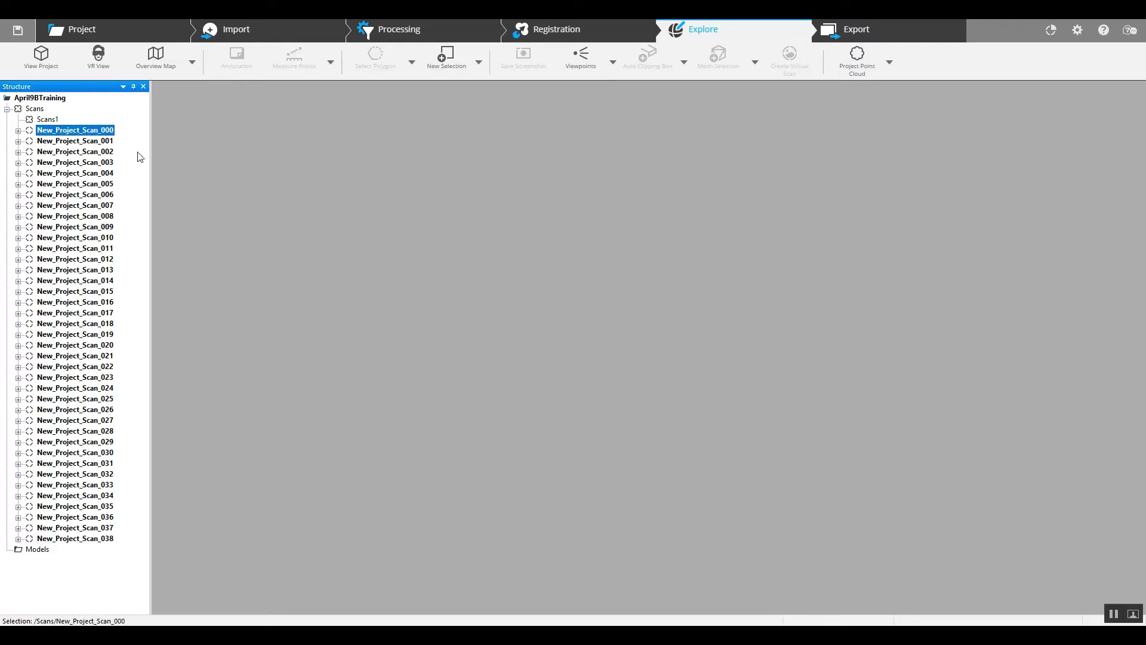
left_click(122, 195, "shift")
left_click_drag(91, 134, 49, 122)
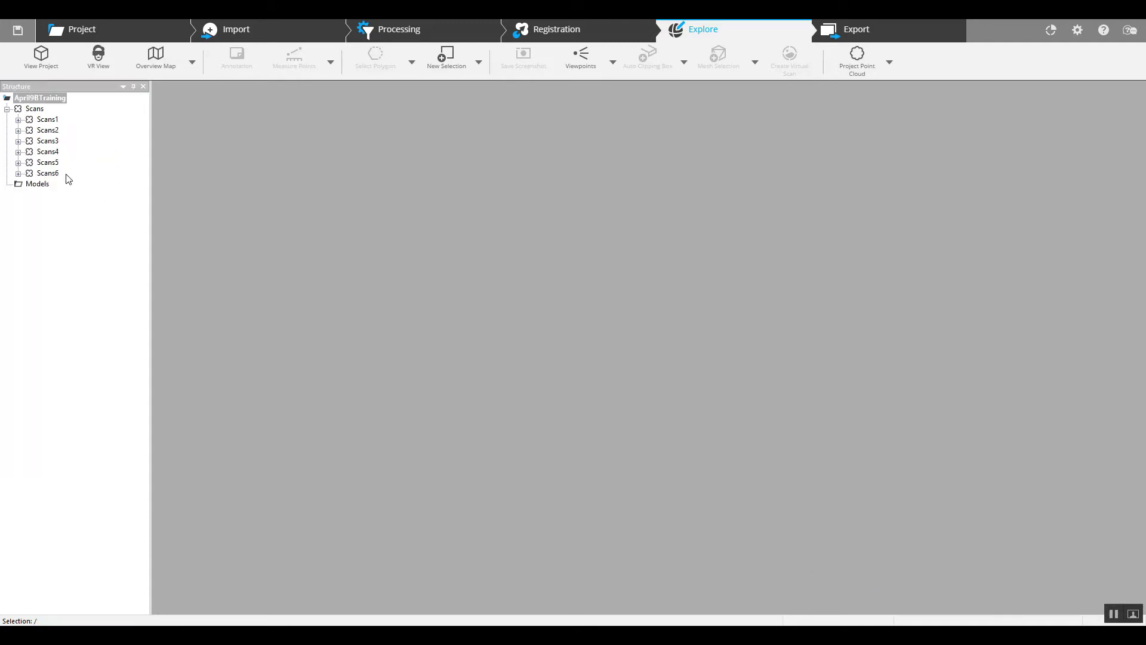
- Inspect which scans are grouped in each cluster from Scans1 to Scans6
left_click(18, 120)
left_click(18, 119)
left_click(18, 130)
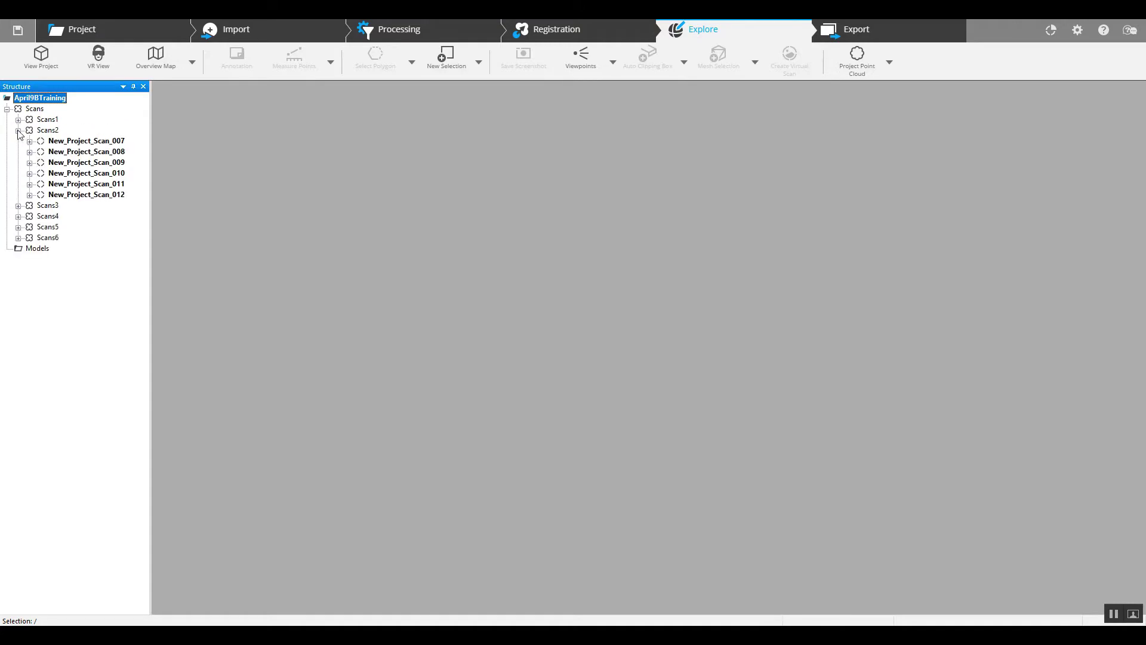
left_click(18, 130)
left_click(18, 130)
left_click(18, 130)
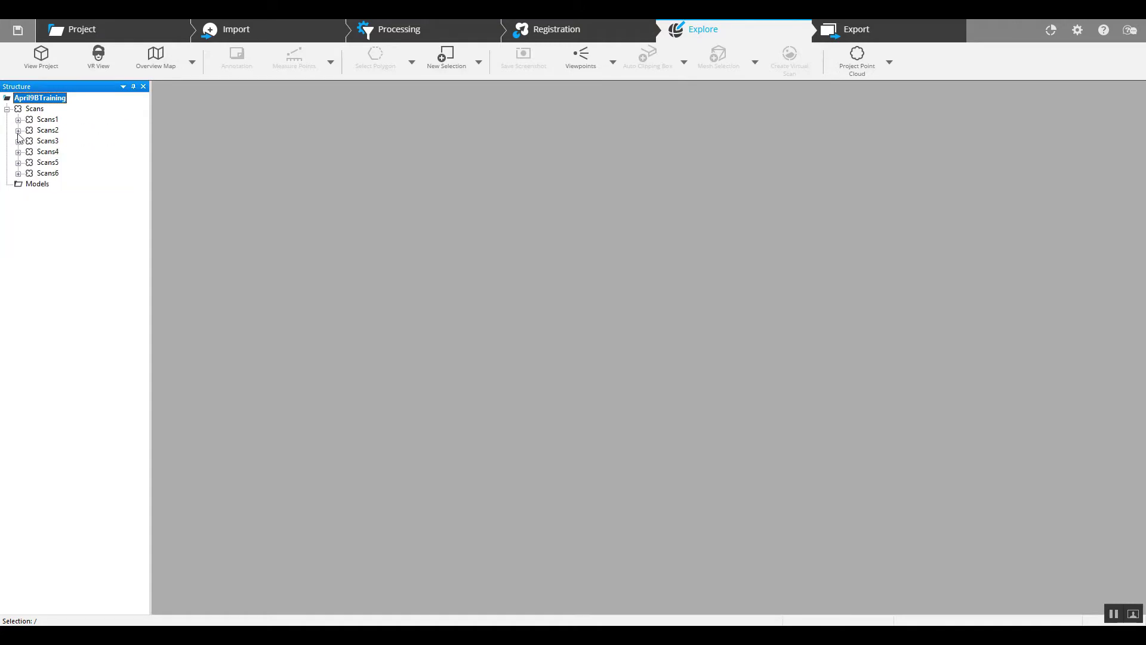
left_click(18, 141)
left_click(18, 140)
left_click(18, 152)
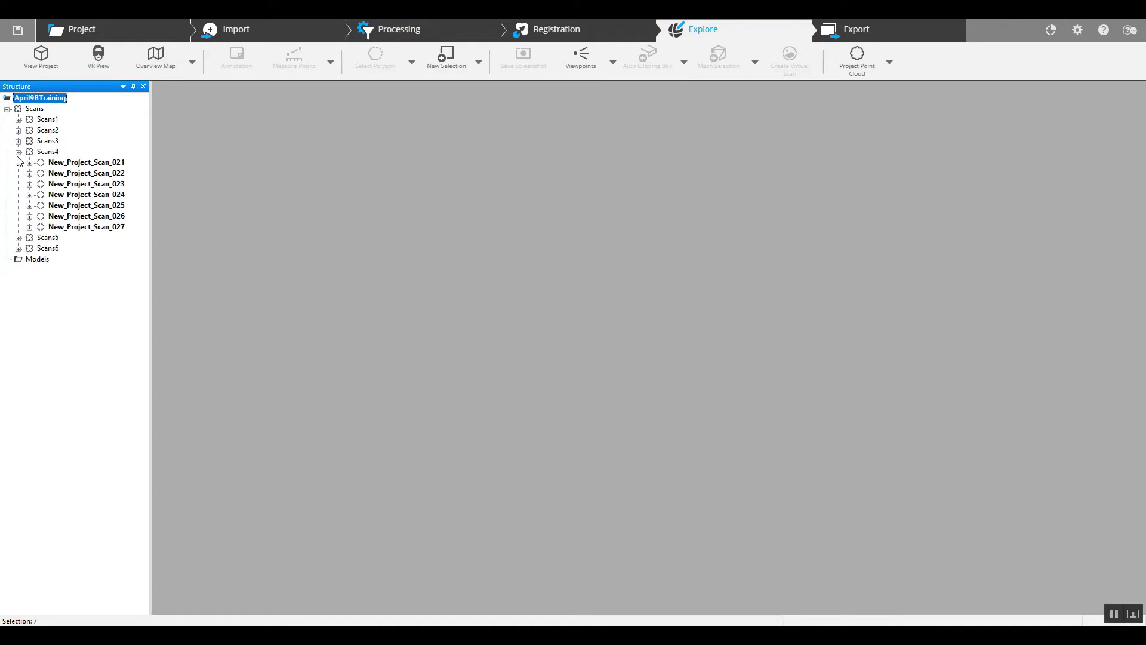
left_click(18, 152)
left_click(18, 162)
left_click(18, 163)
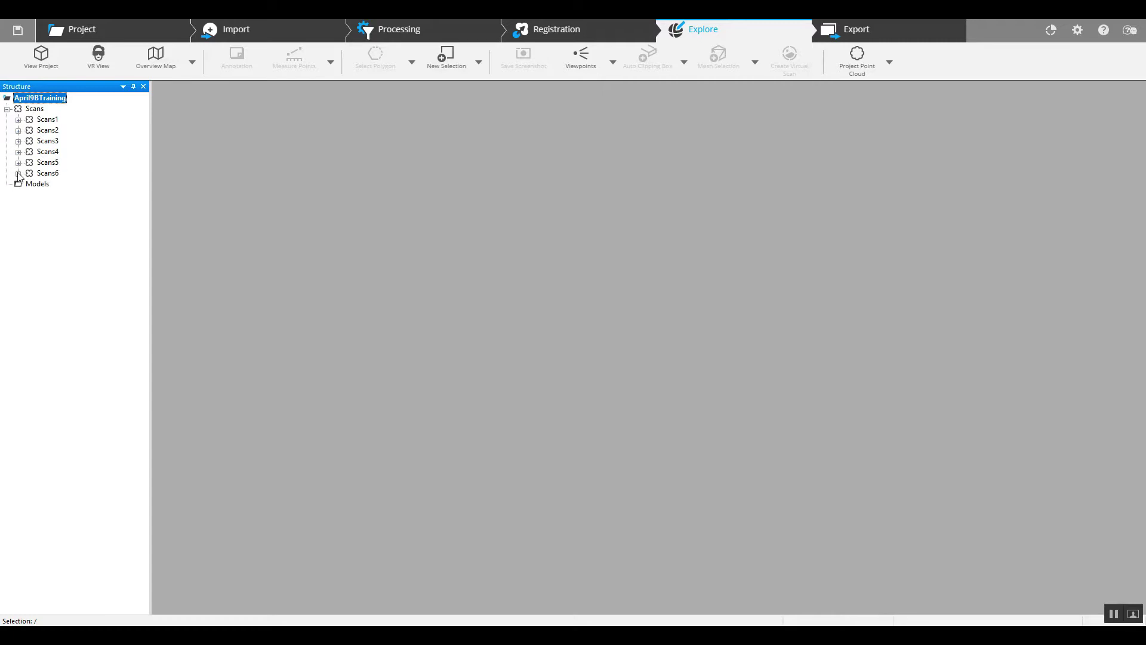
left_click(18, 173)
left_click(18, 173)
- Run automatic registration on the Scans1 cluster with the Top View and Cloud to Cloud method, inclinometer and compass enabled
left_click(554, 35)
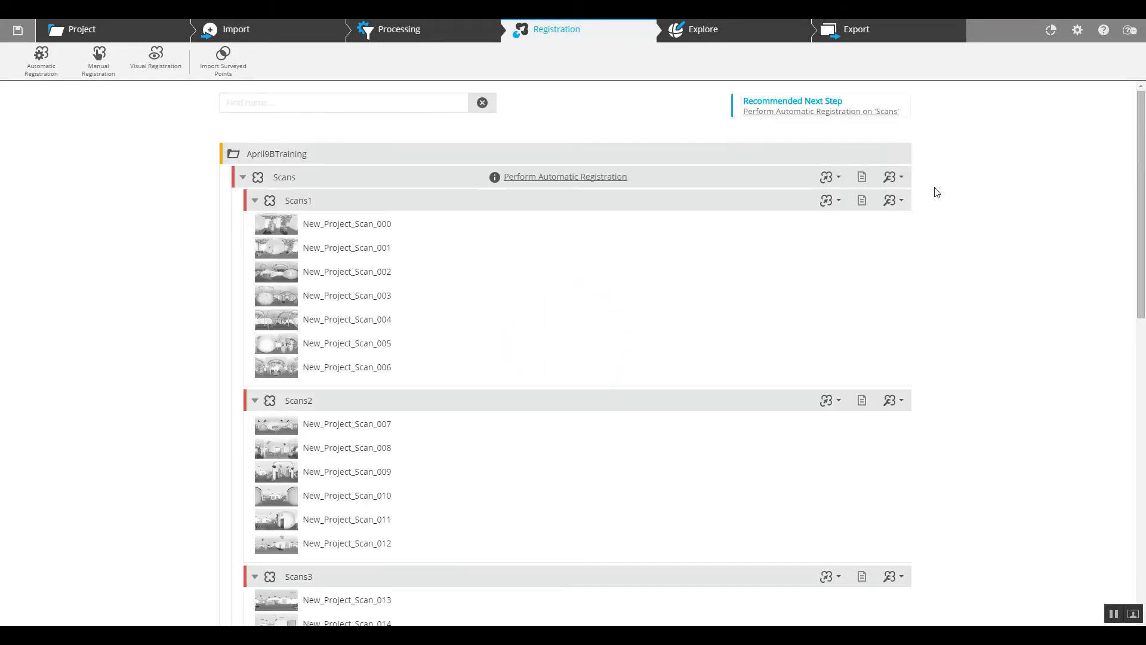
scroll(246, 457, "down", 7)
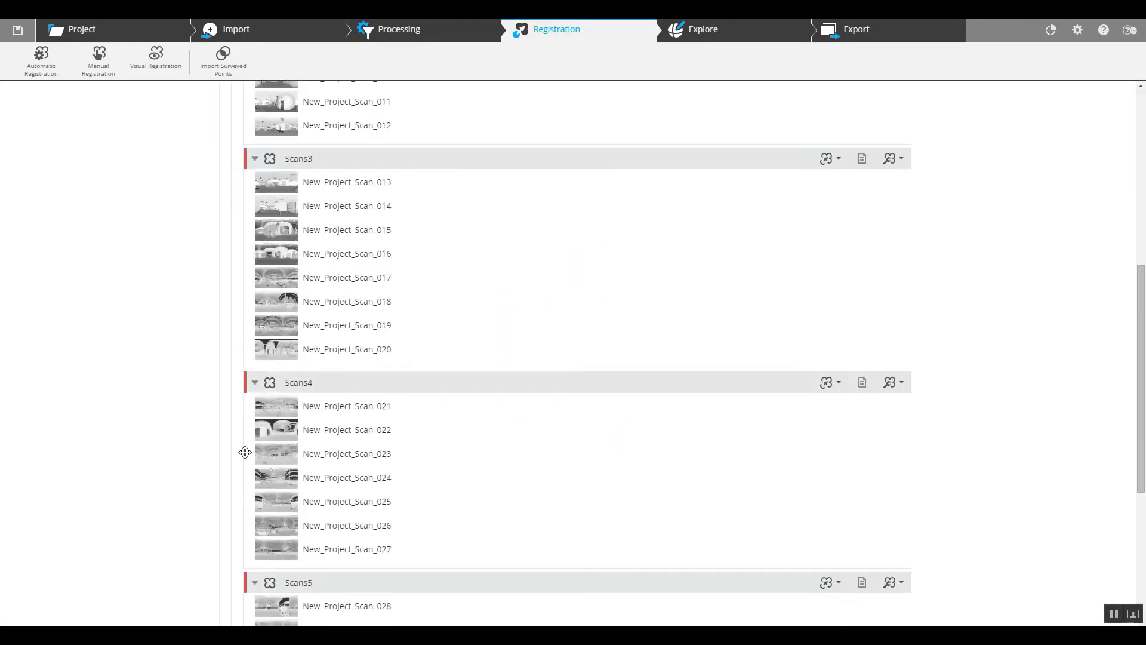
scroll(245, 450, "up", 7)
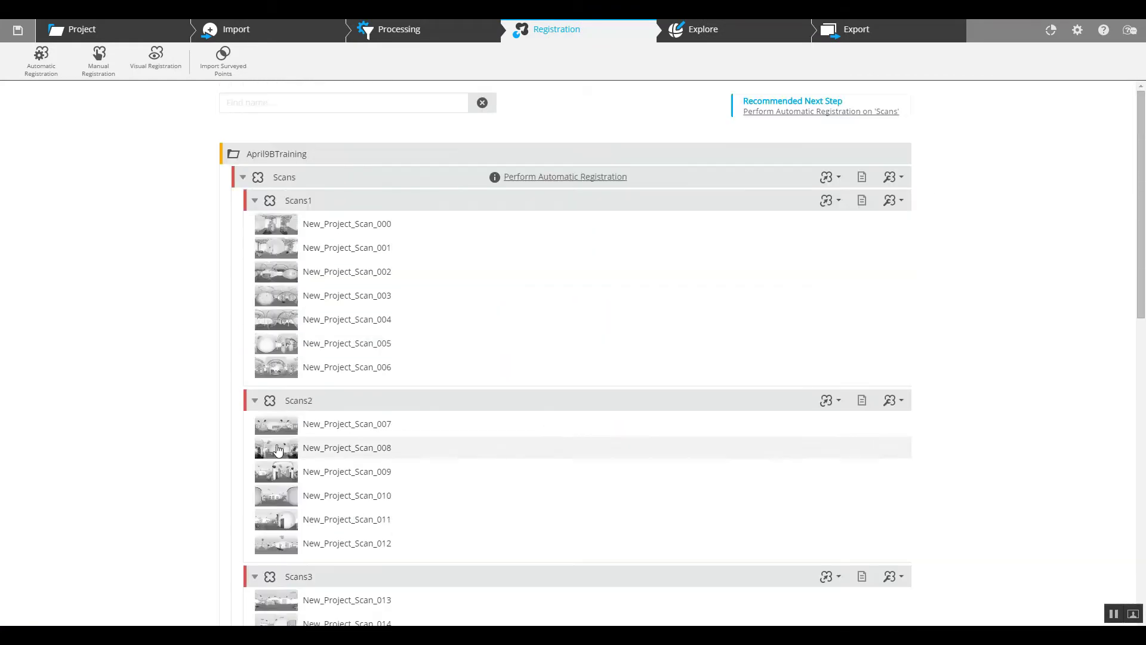
left_click(840, 205)
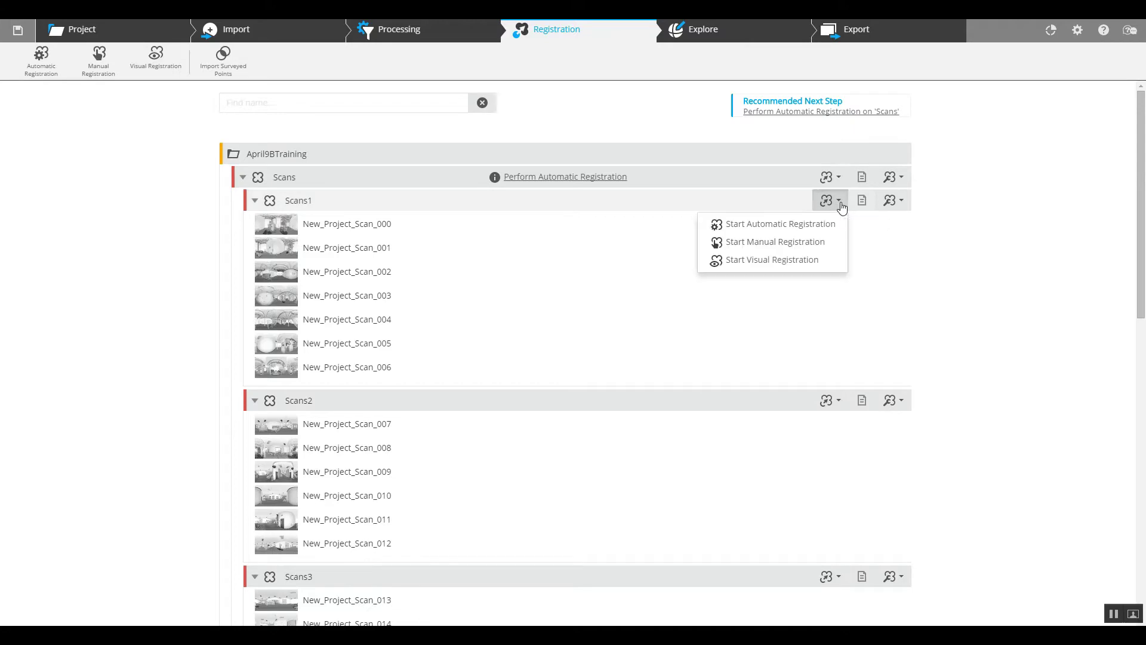
left_click(781, 224)
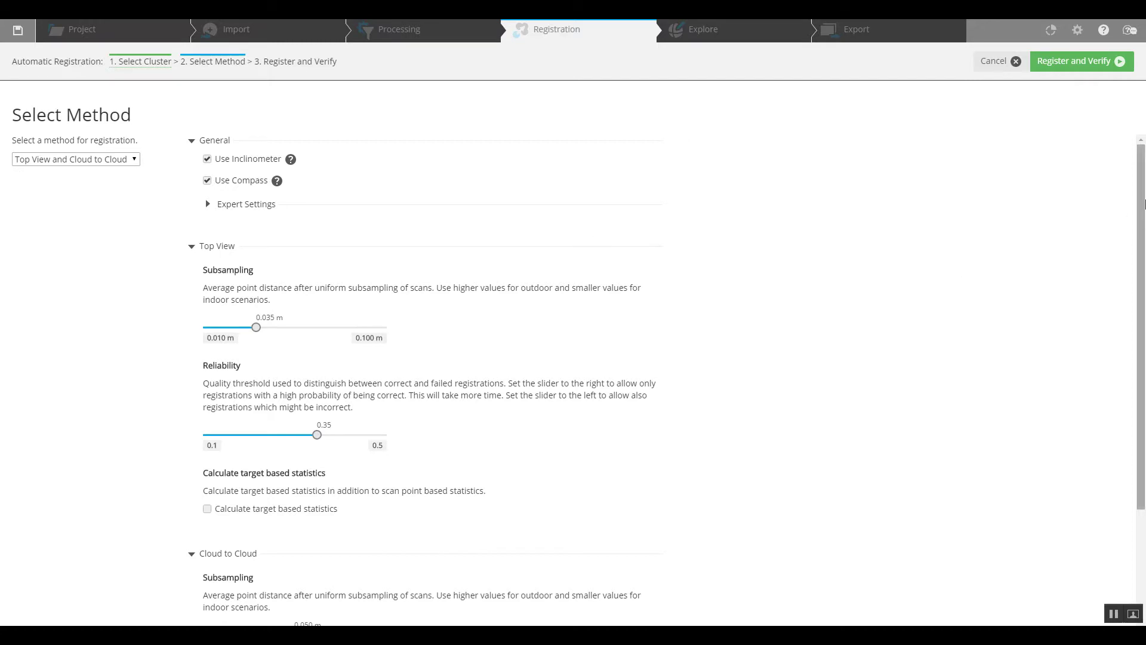
left_click_drag(1142, 202, 1141, 242)
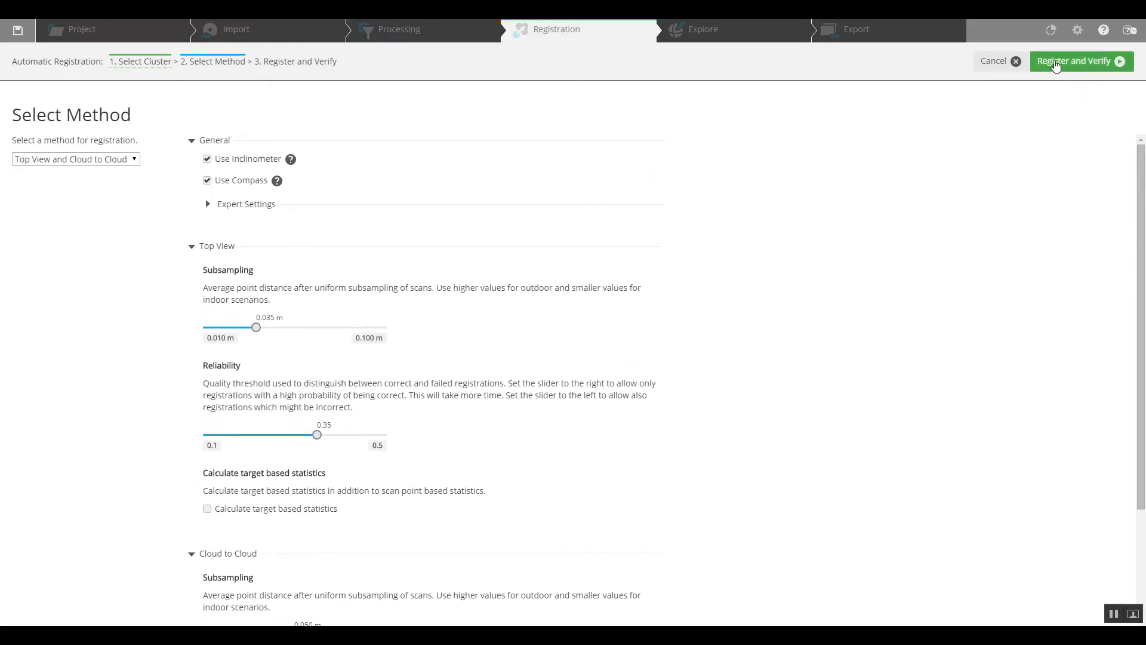
left_click(1057, 65)
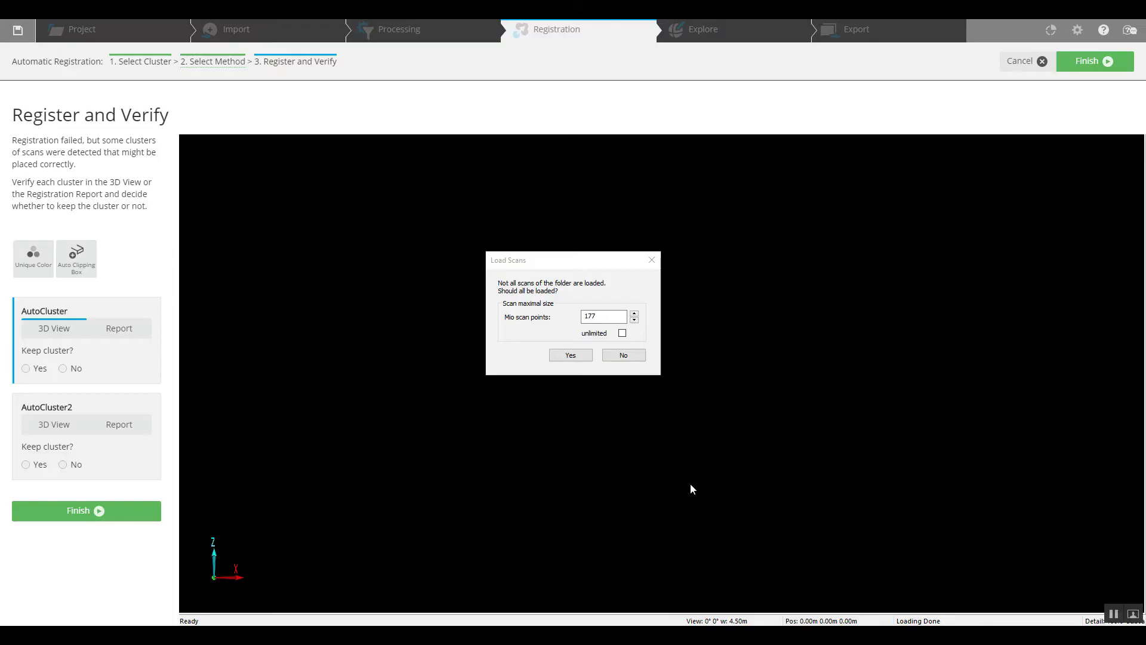
- Load all scans for verification, keep both AutoCluster and AutoCluster2, and finish the Scans1 registration
left_click(571, 355)
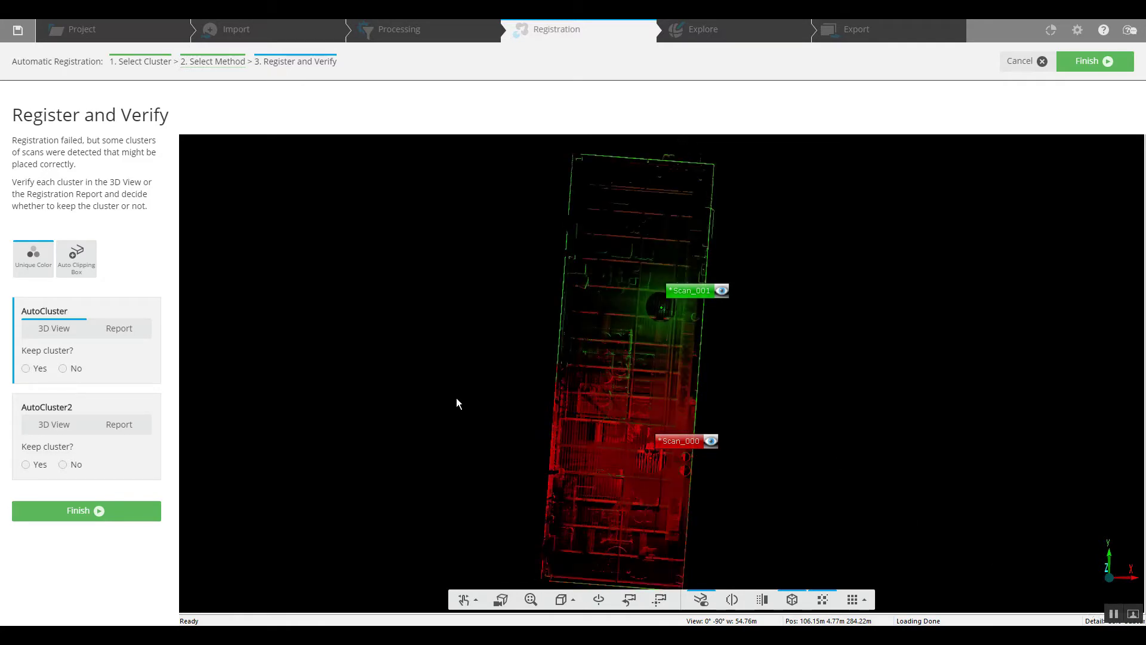
scroll(458, 401, "down", 2)
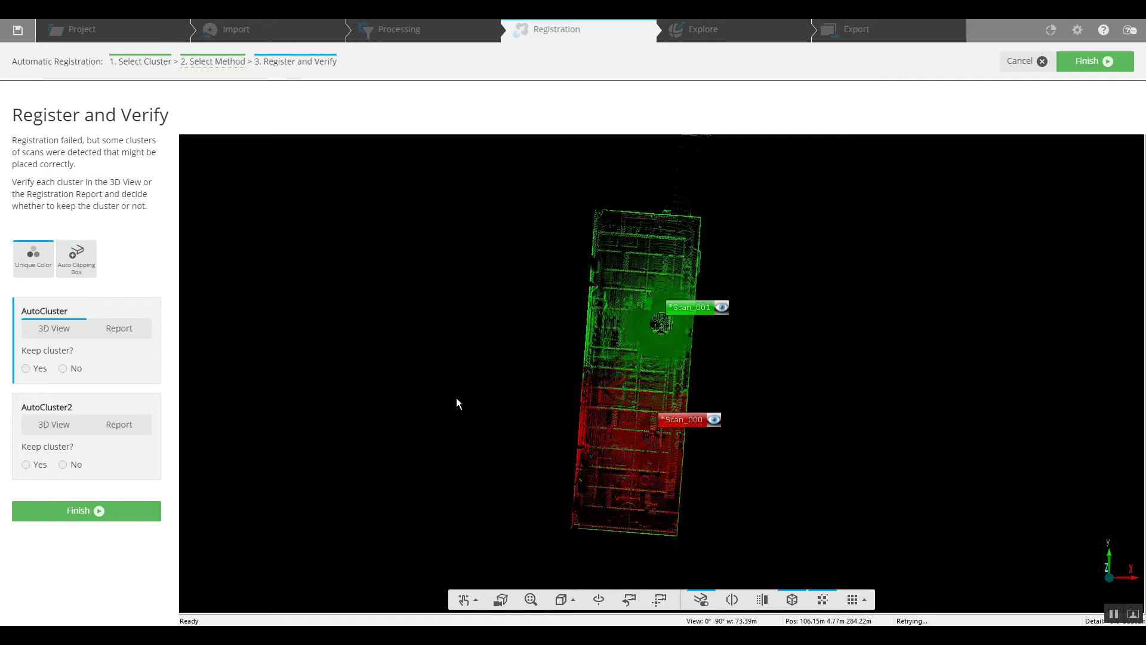
left_click(26, 368)
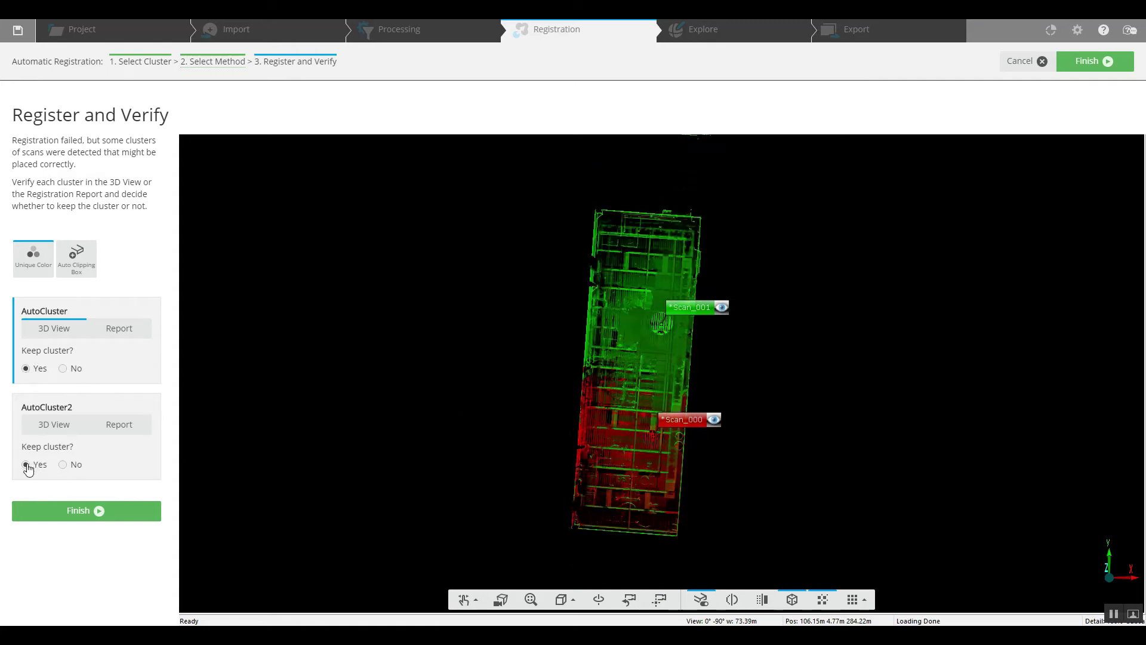
left_click(26, 464)
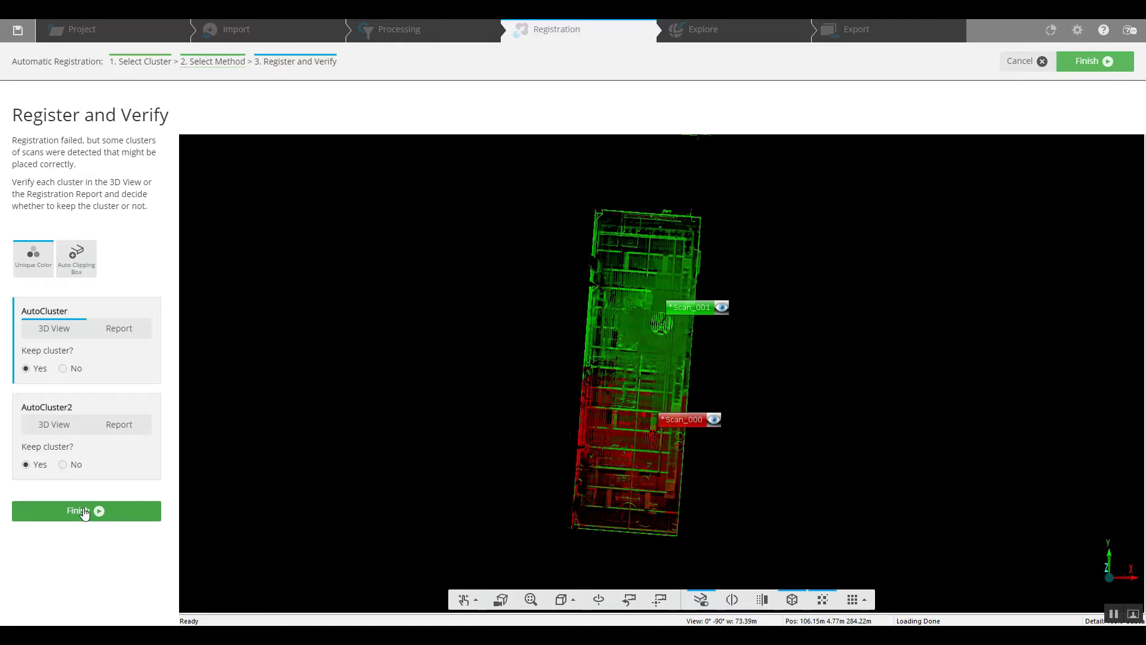
left_click(84, 512)
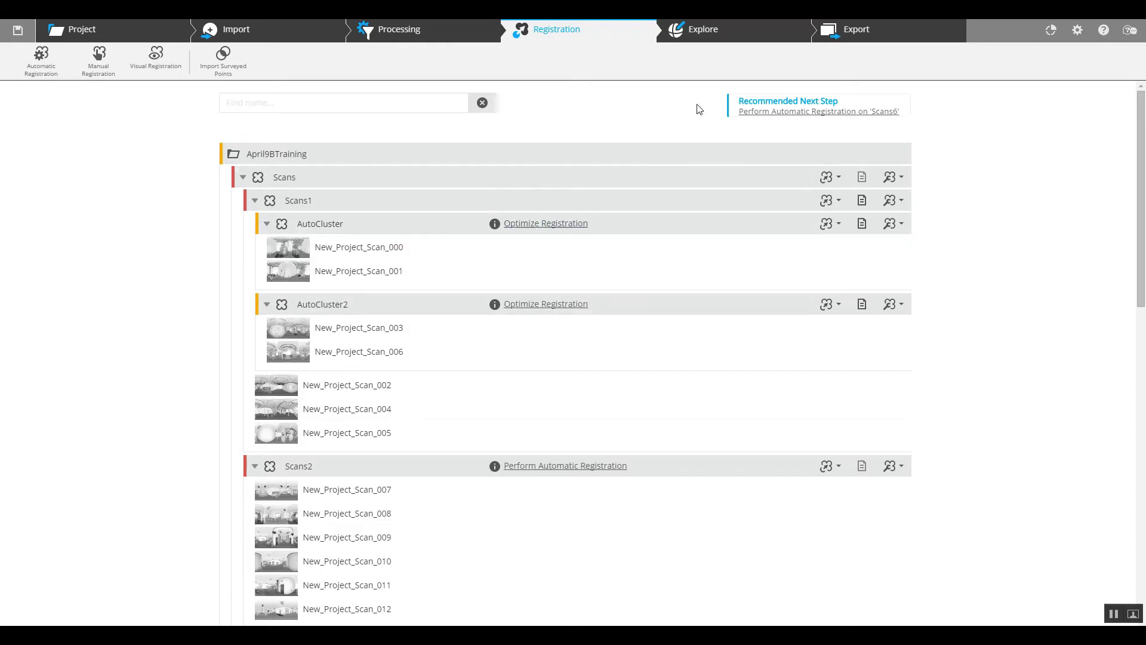
- Examine the contents of Scans1 and its auto clusters in the Explore project structure, with the 3D view closed
left_click(706, 34)
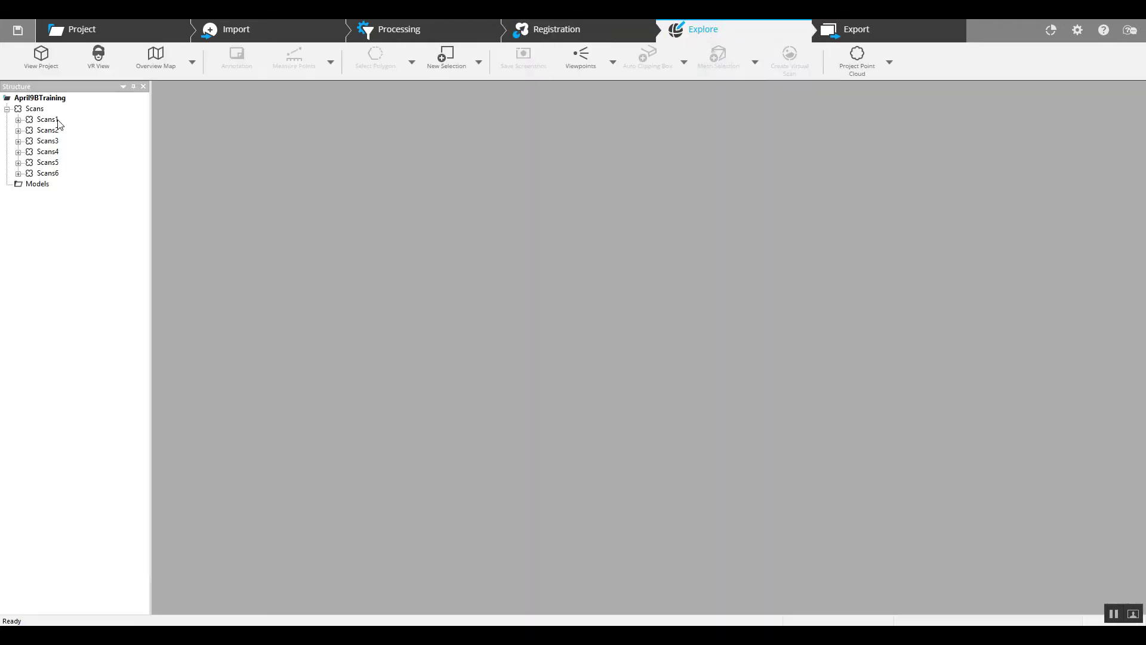
left_click(18, 119)
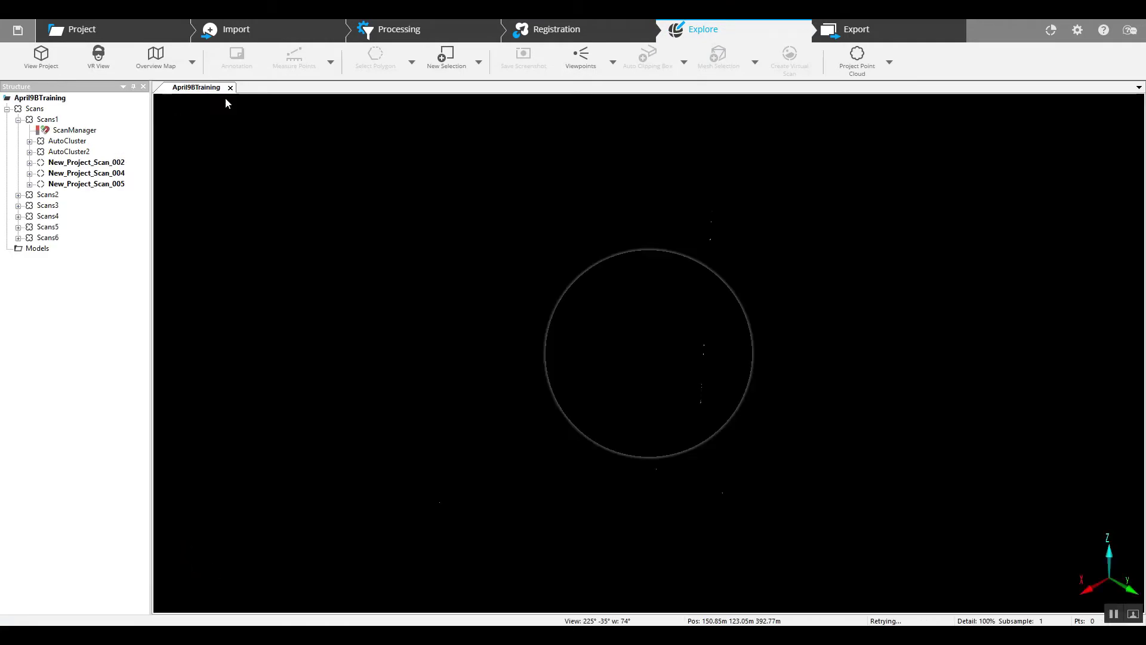
left_click(228, 88)
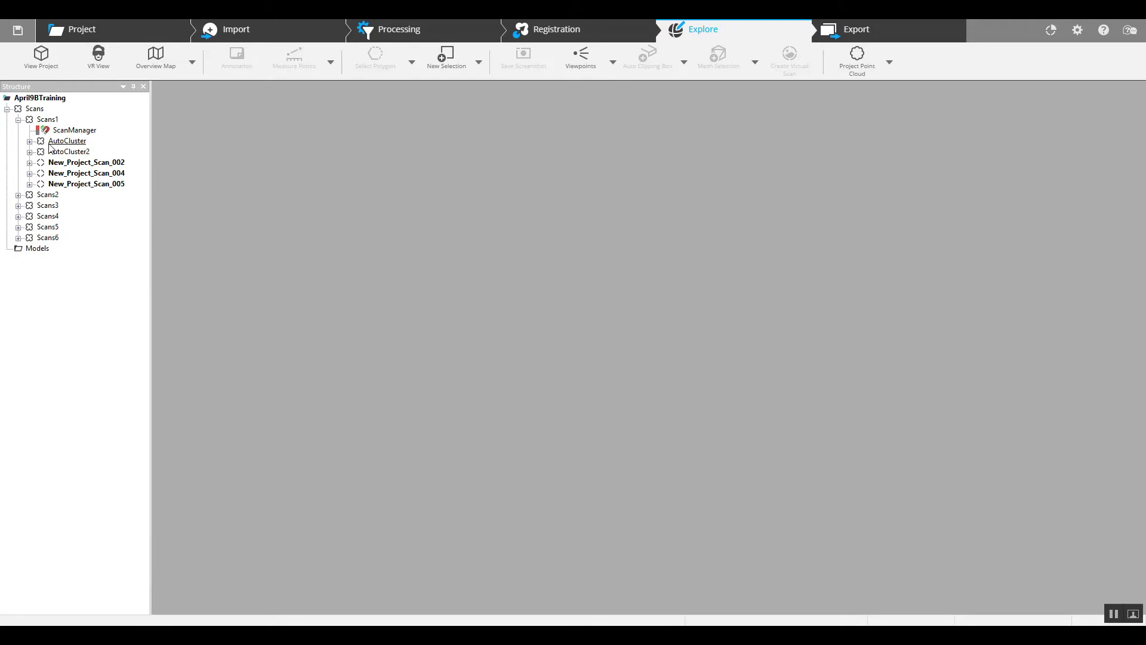
left_click(29, 141)
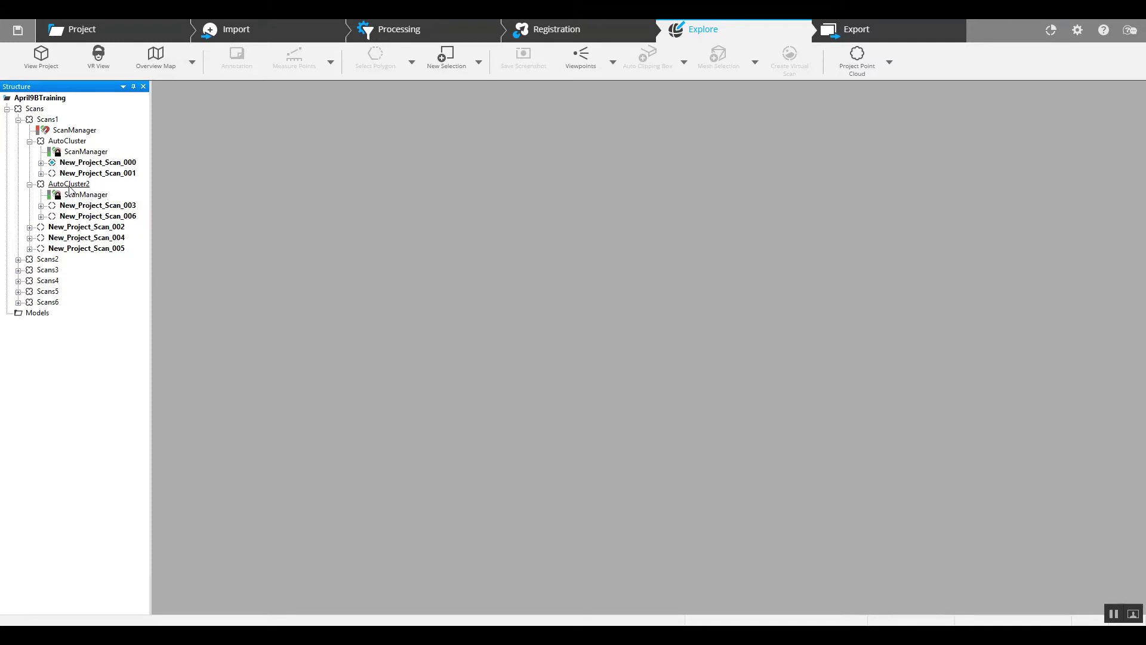
- Open the Scans1 cluster in a correspondence view and load all of its scans
left_click(48, 120)
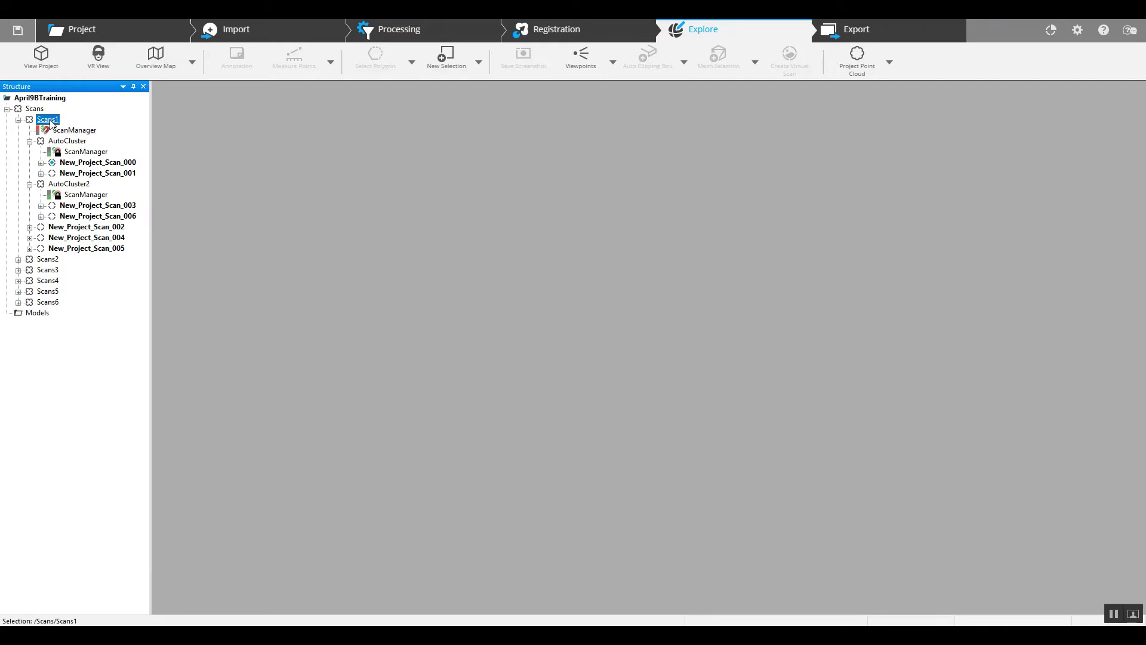
right_click(51, 123)
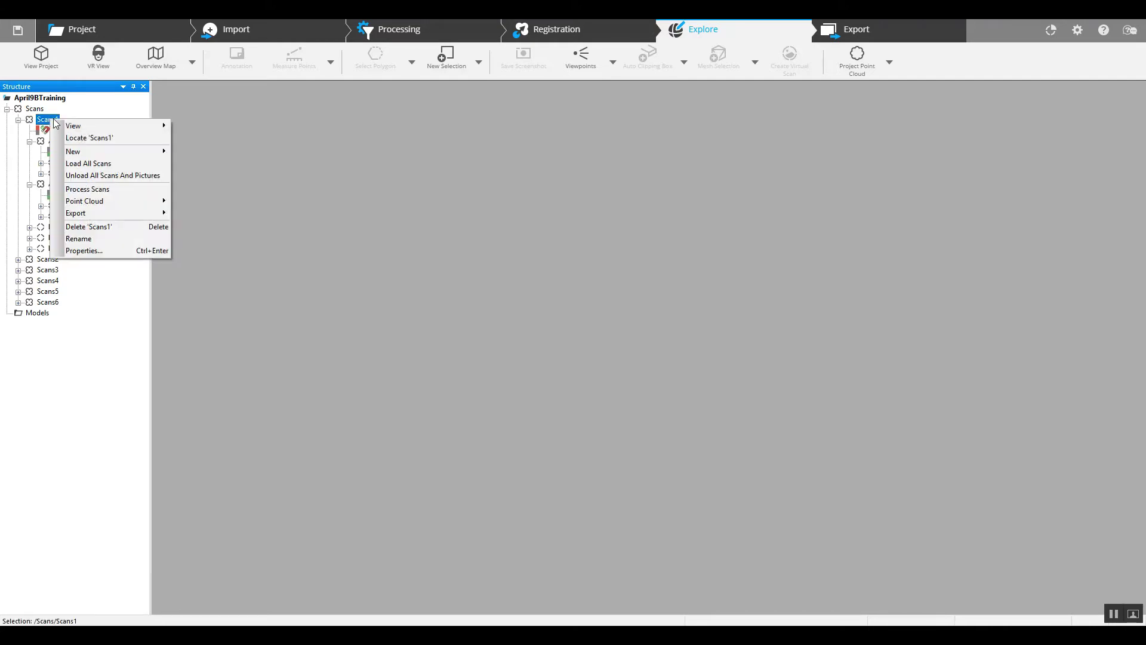
mouse_move(95, 125)
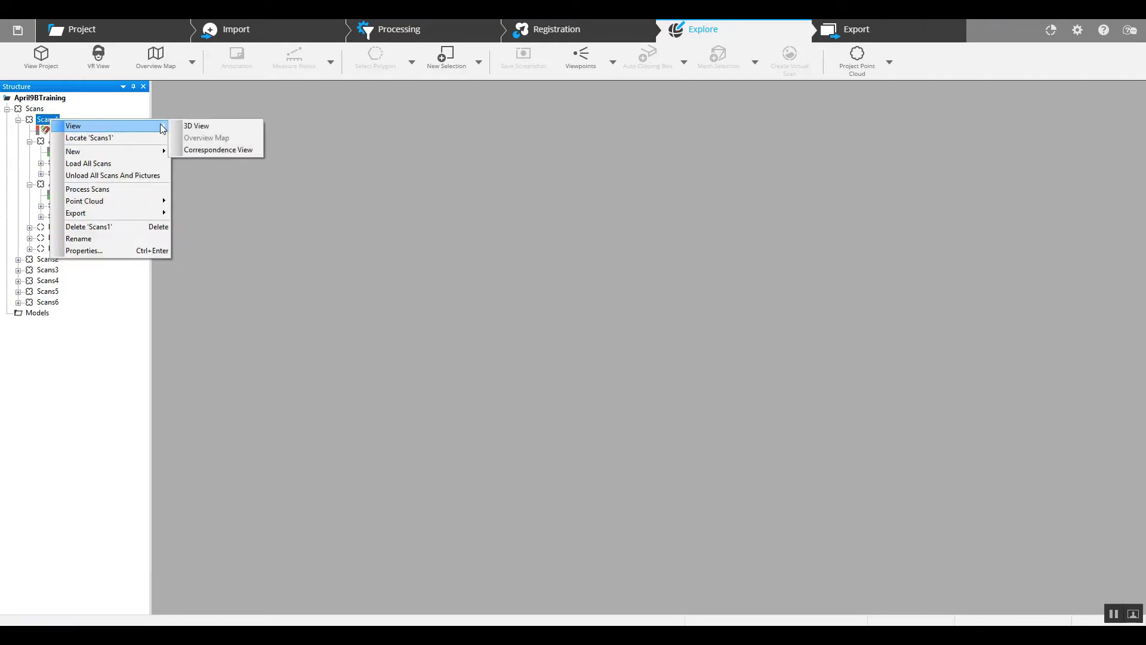
left_click(199, 151)
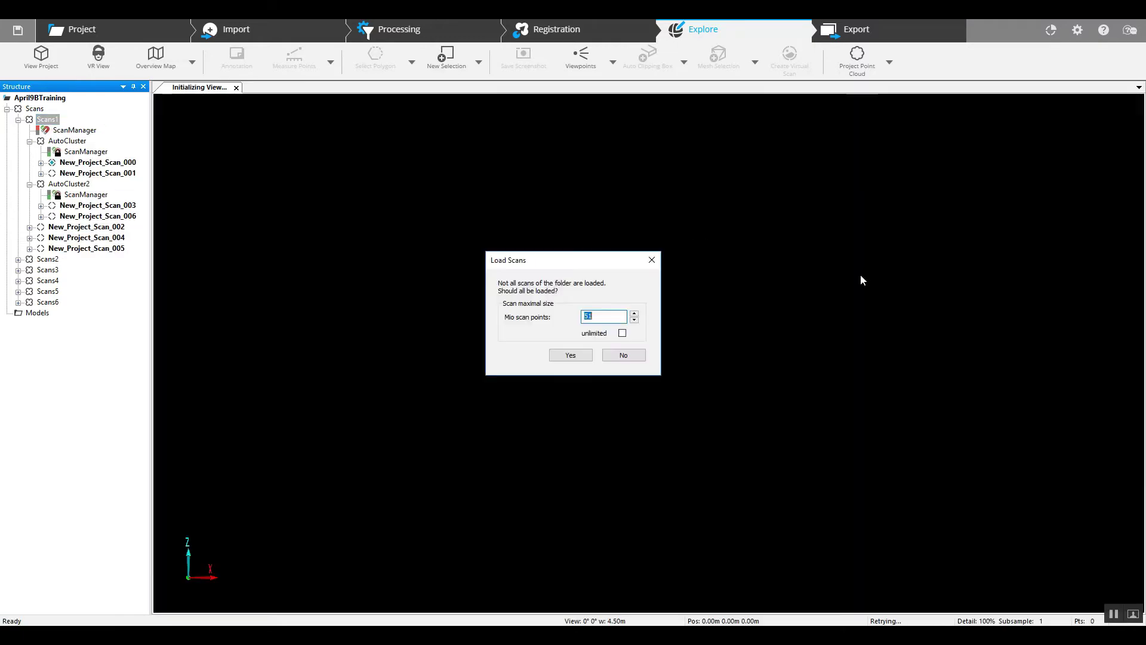
left_click(576, 354)
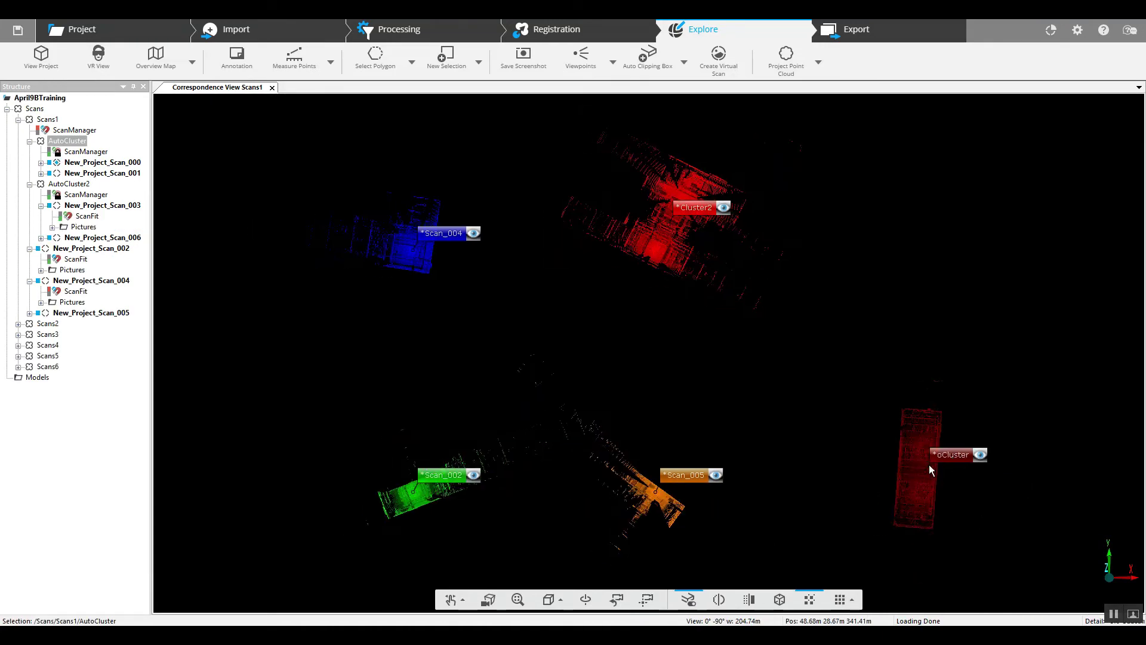
- Examine the separate clusters and scans of Scans1 in the correspondence view, including AutoCluster and AutoCluster2
left_click(928, 464)
left_click_drag(942, 457, 966, 210)
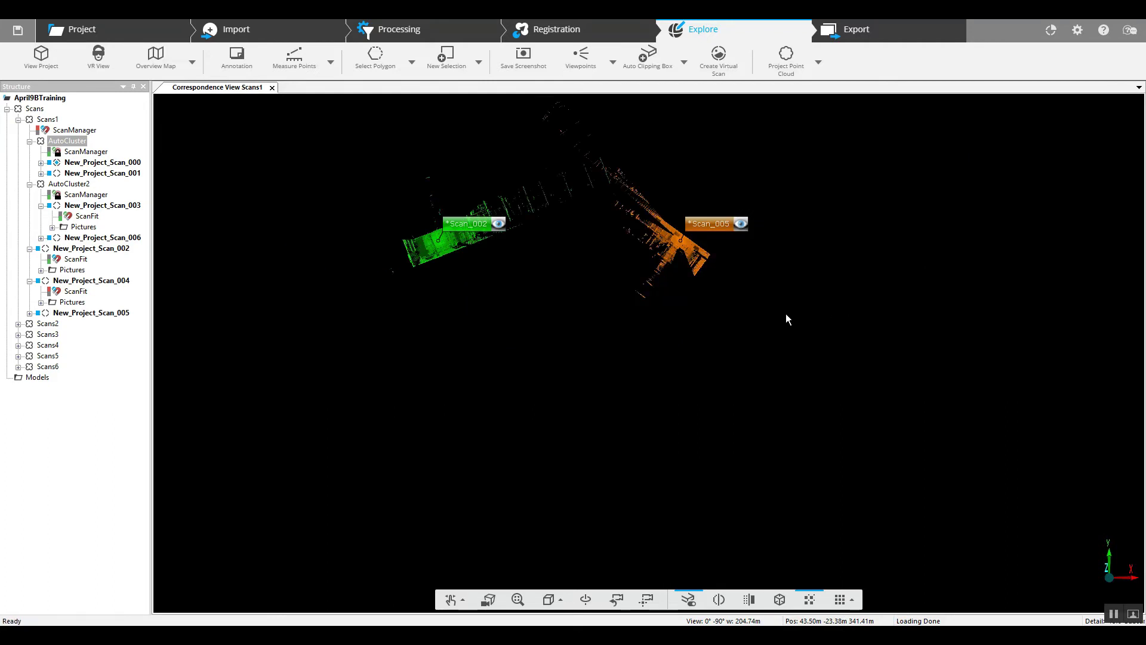
left_click(746, 340)
scroll(747, 352, "down", 2)
scroll(746, 352, "down", 3)
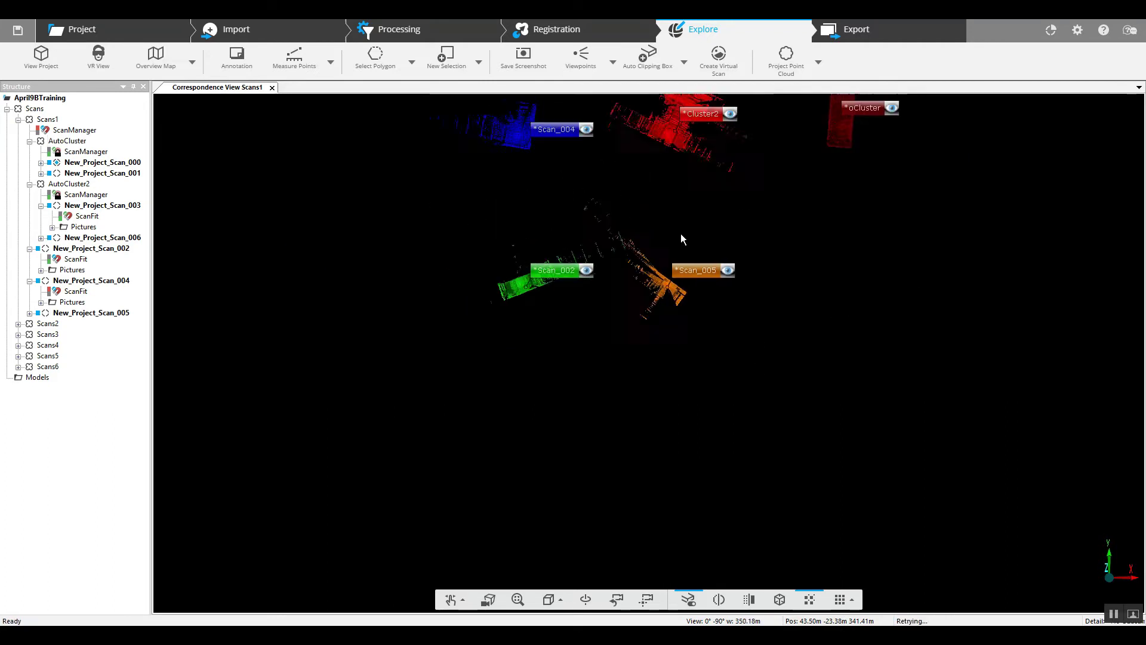
right_click(670, 193)
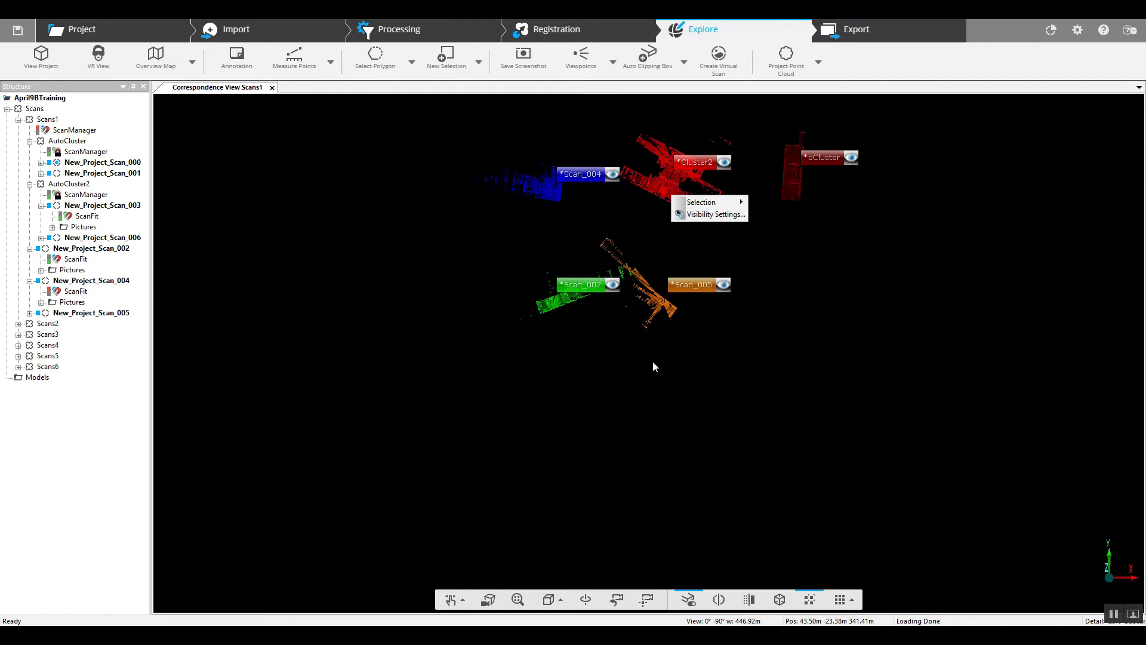
left_click(656, 382)
left_click_drag(648, 237, 646, 321)
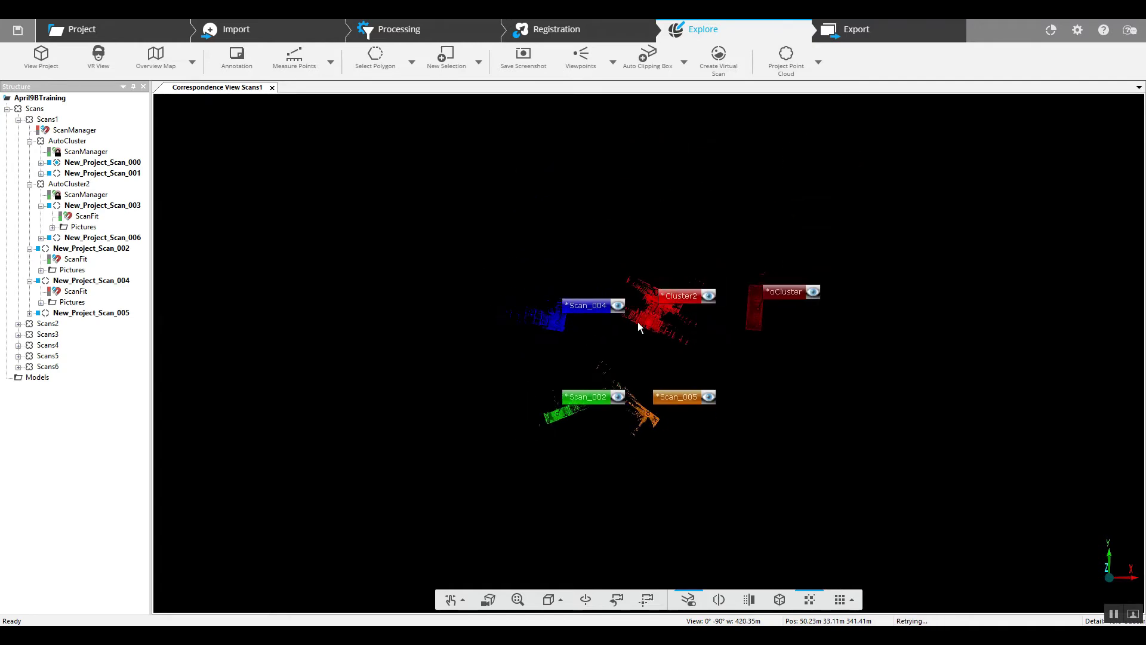
scroll(636, 318, "up", 5)
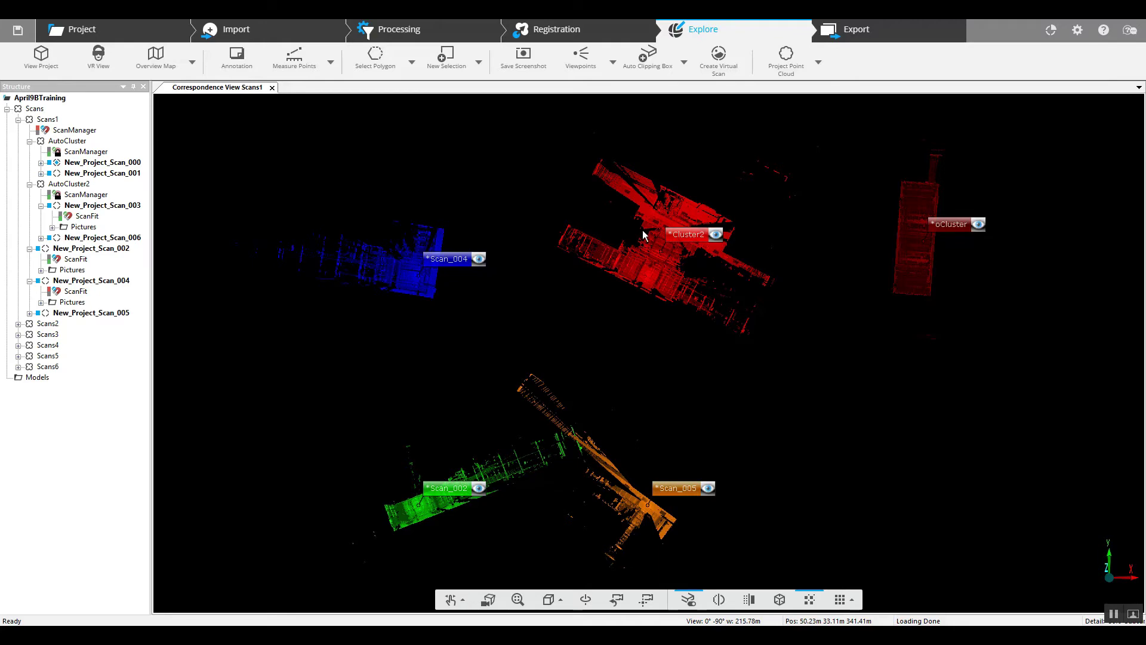
- Hide AutoCluster in the Scans1 correspondence view and collapse its branch in the project structure
left_click(63, 141)
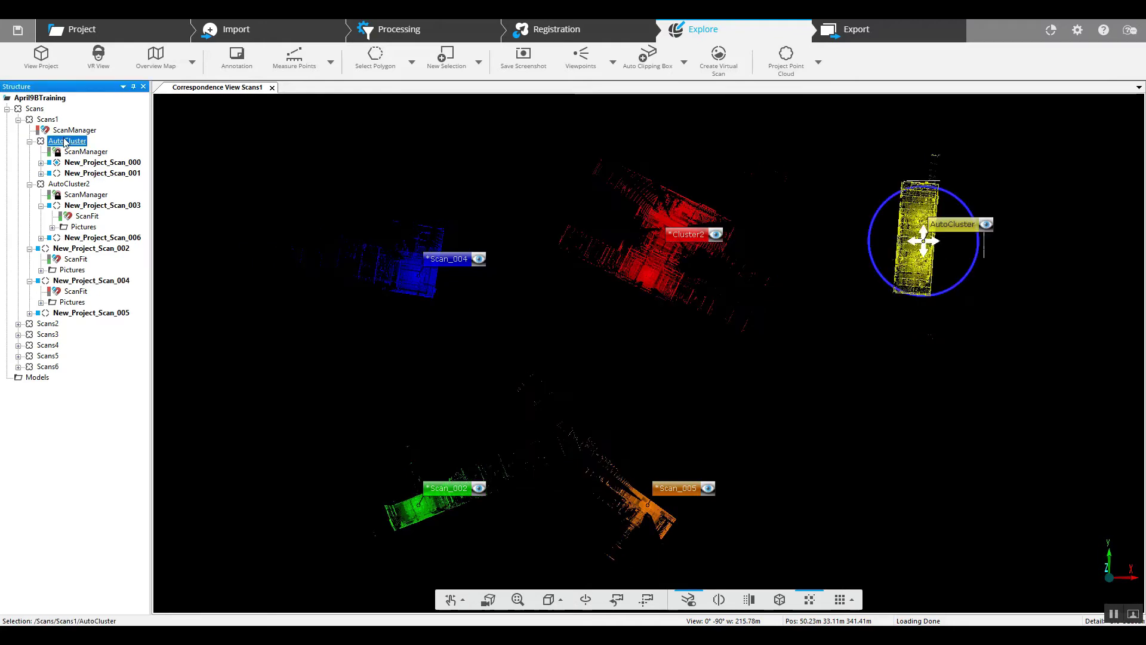
right_click(65, 141)
left_click(85, 146)
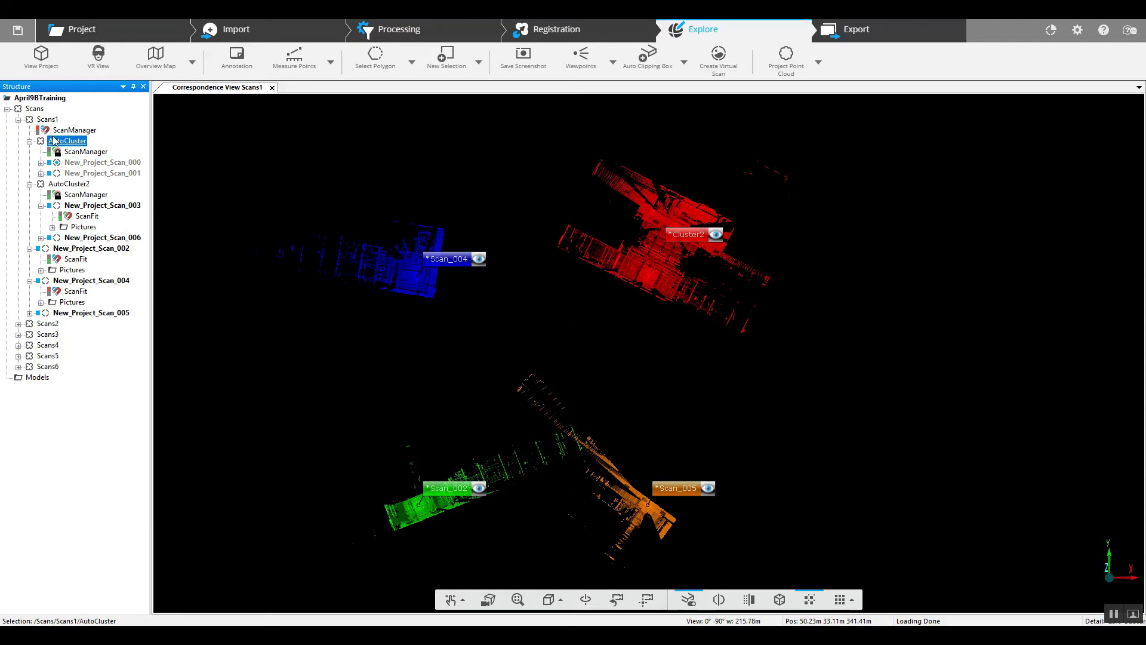
left_click(30, 142)
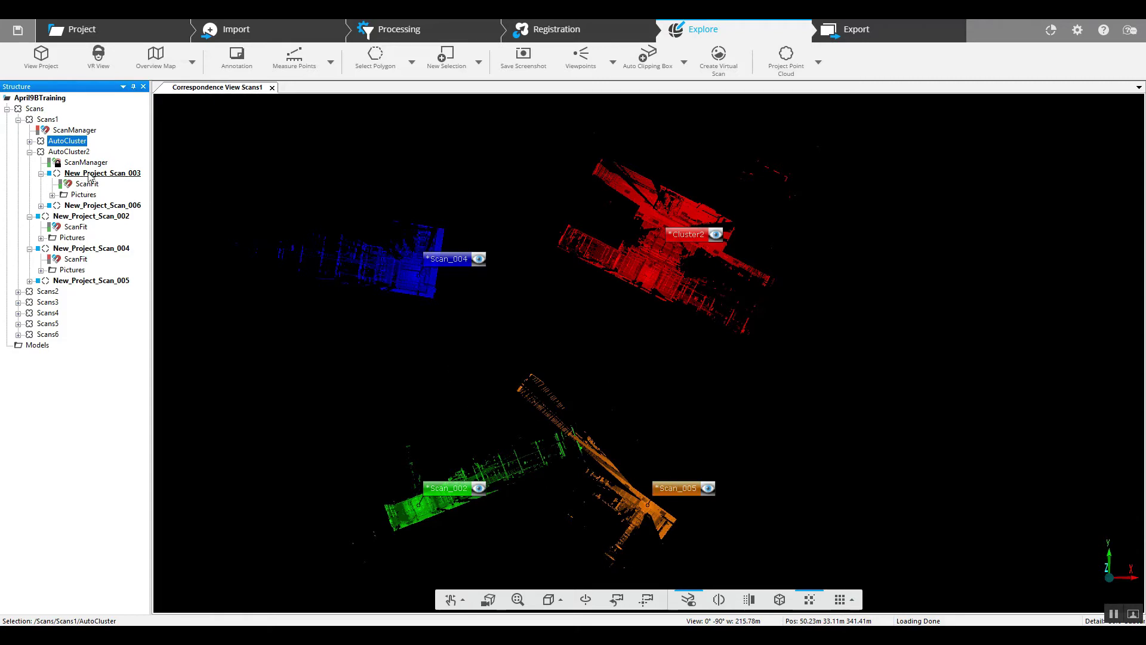
- Move and rotate New_Project_Scan_002 to overlap the matching lower-left wing of AutoCluster2
left_click(434, 507)
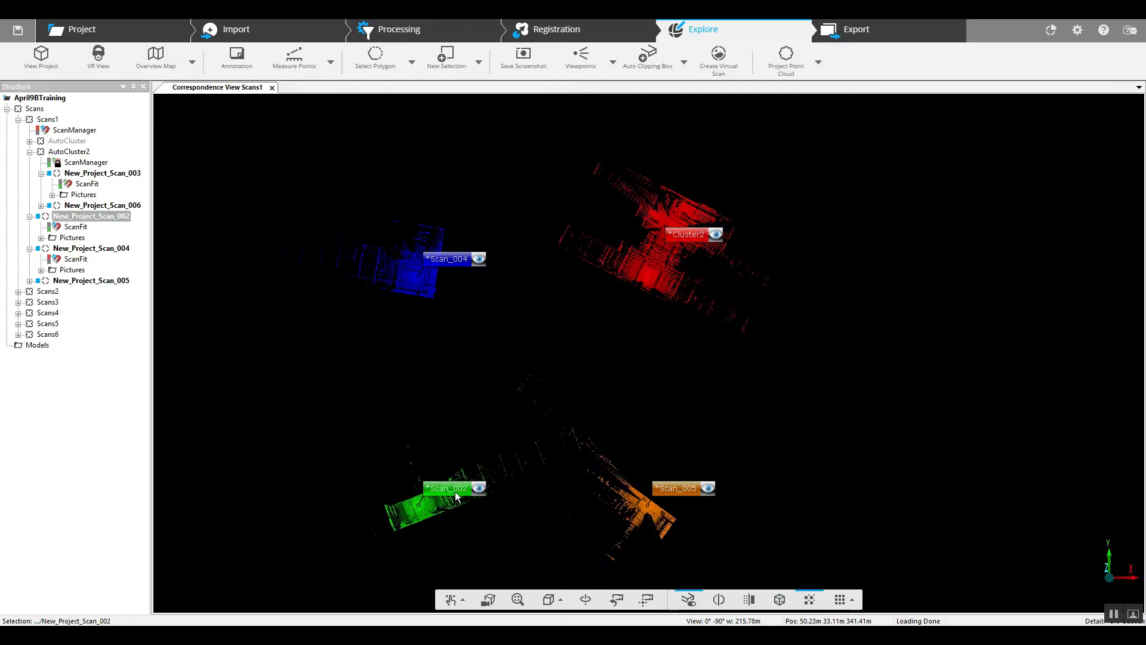
mouse_move(451, 474)
left_mouse_down()
mouse_move(555, 347)
mouse_move(614, 343)
left_mouse_up()
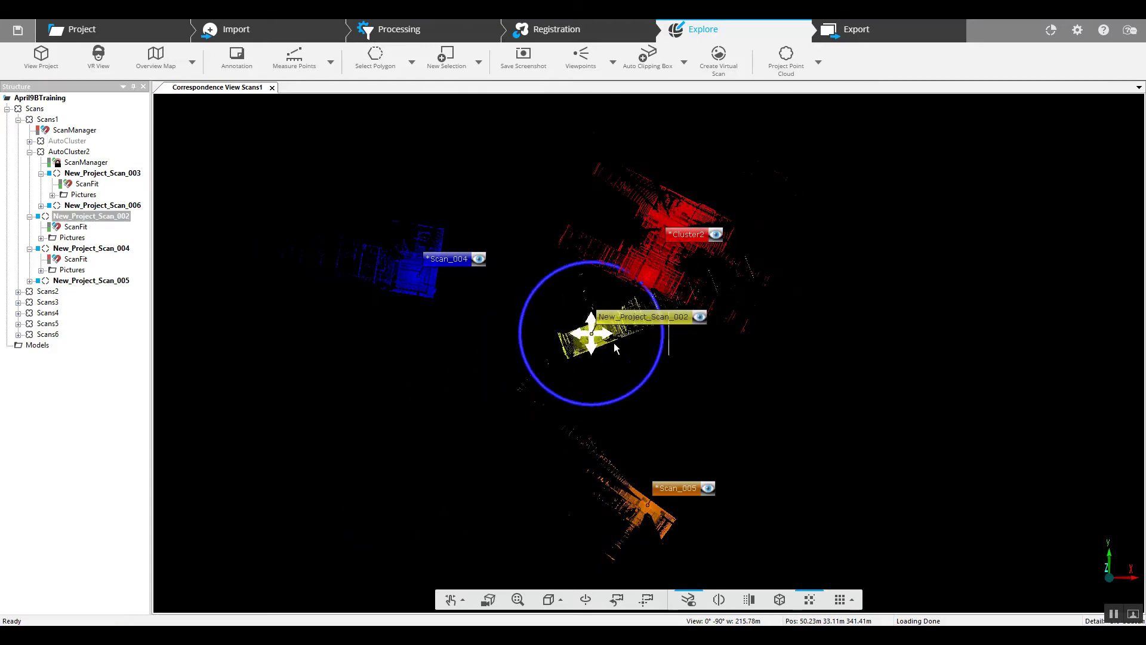
mouse_move(645, 382)
left_mouse_down()
mouse_move(619, 395)
mouse_move(582, 392)
left_mouse_up()
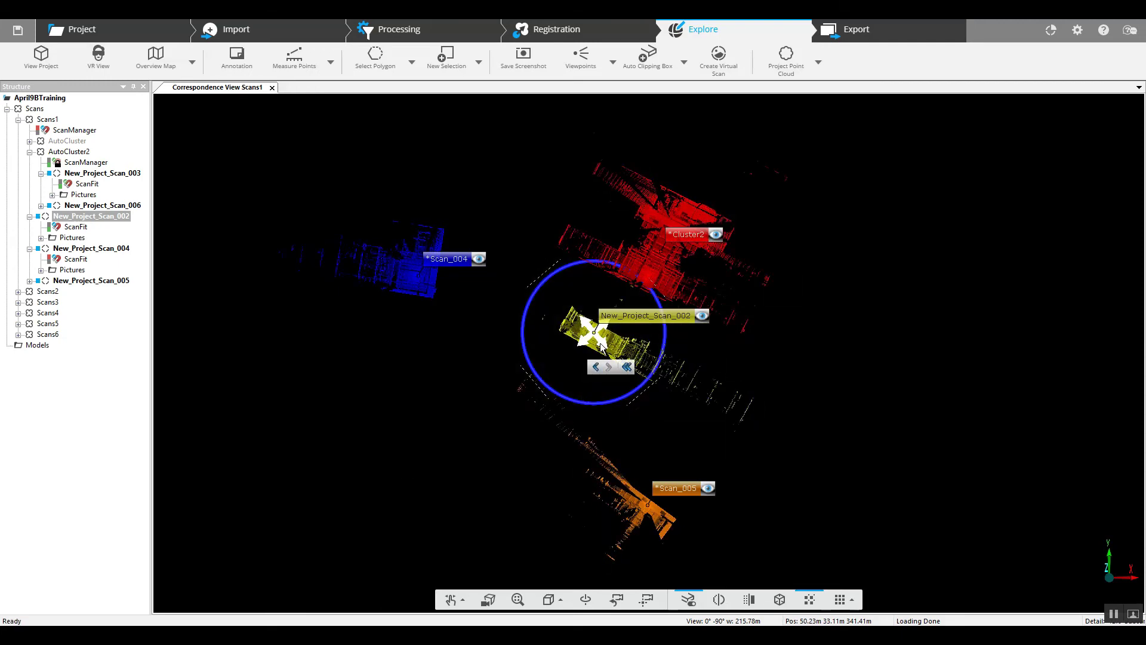
left_click_drag(601, 322, 599, 239)
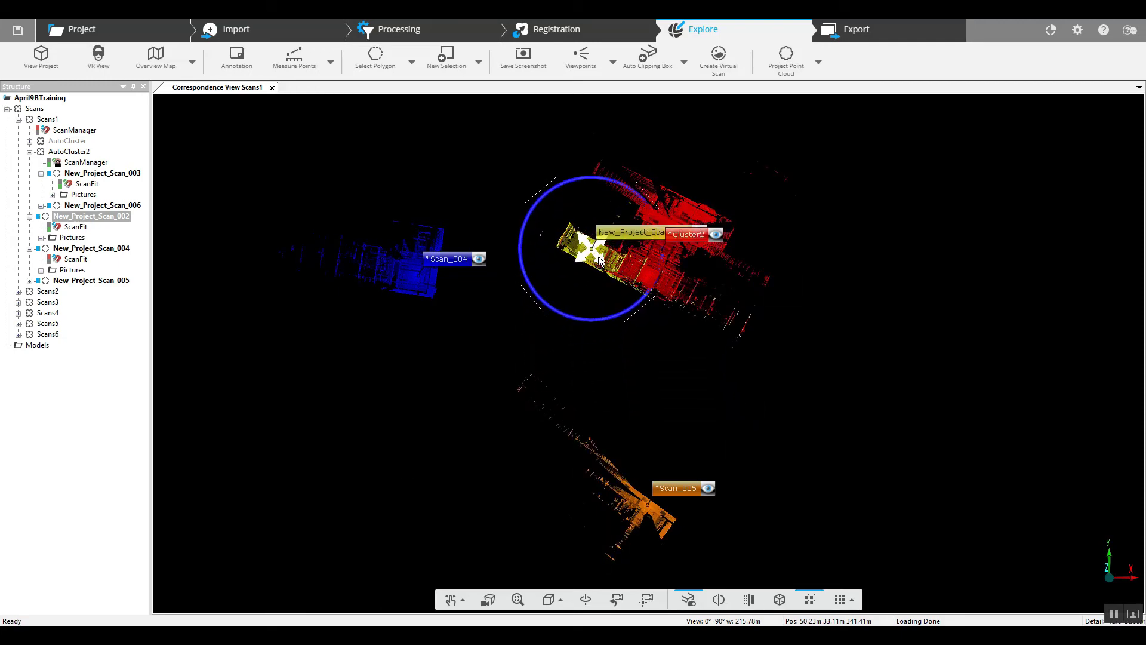
left_click(591, 358)
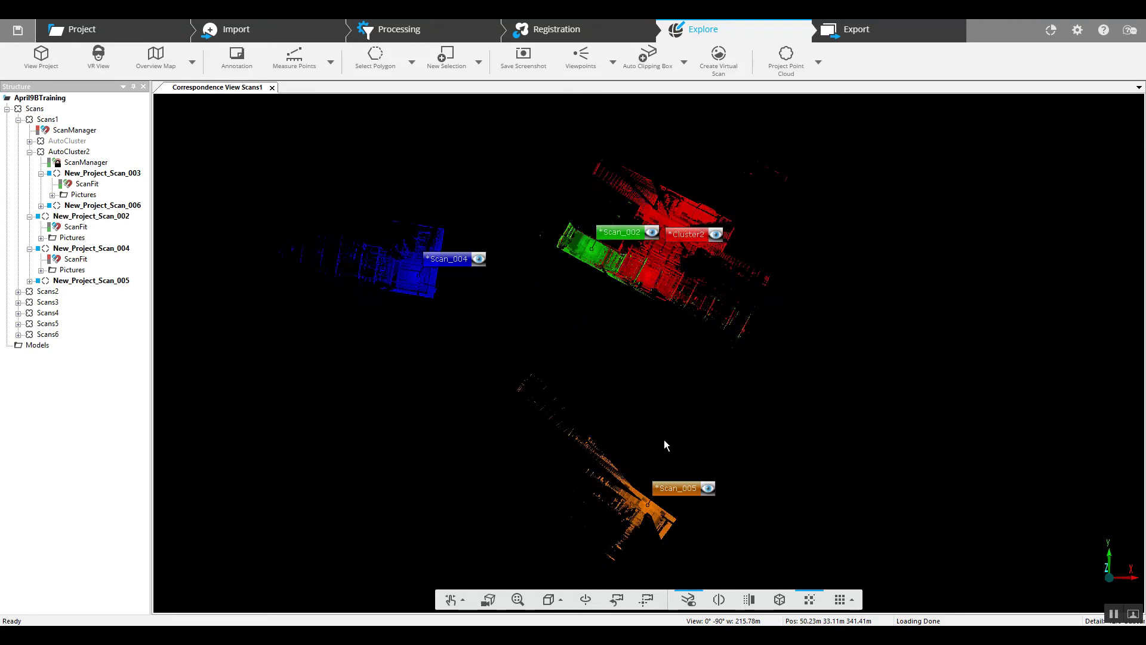
- Move New_Project_Scan_005 onto the upper-right end of AutoCluster2 and rotate it to match the building's orientation
left_click(676, 489)
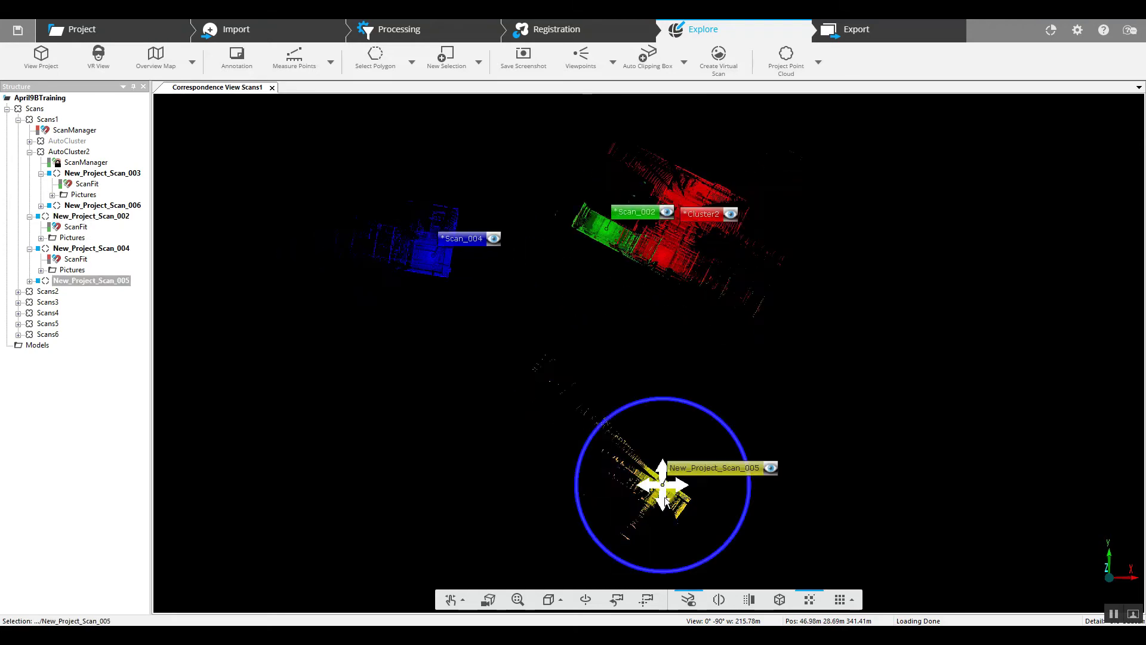
left_click_drag(673, 494, 783, 226)
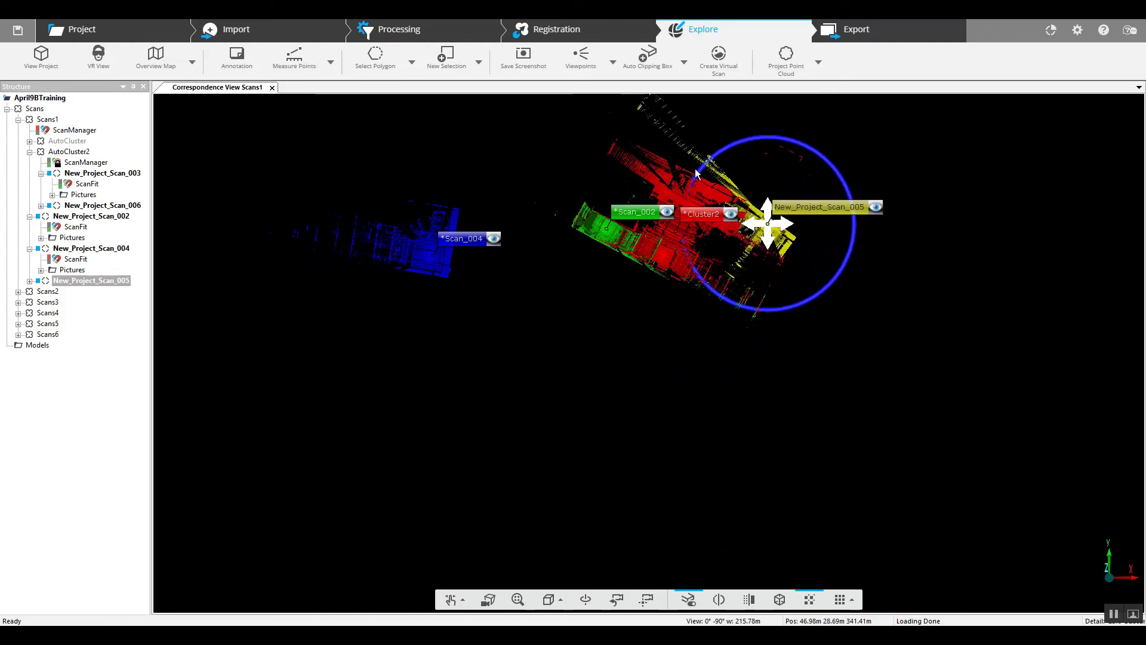
left_click_drag(697, 171, 691, 194)
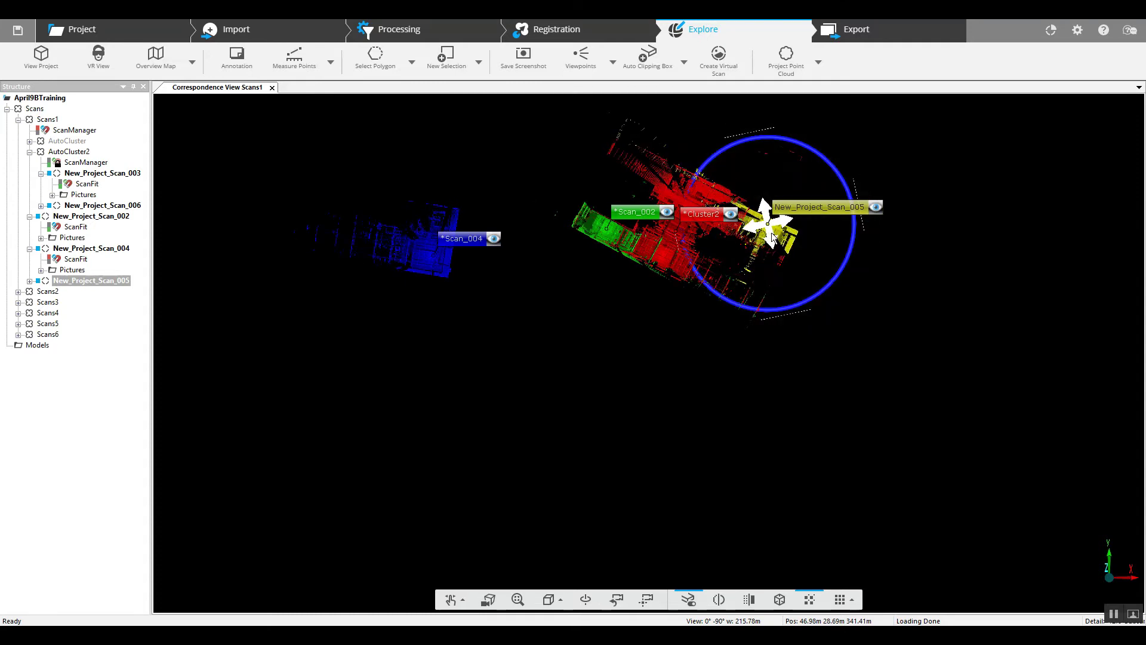
mouse_move(770, 231)
left_mouse_down()
mouse_move(735, 304)
mouse_move(775, 229)
left_mouse_up()
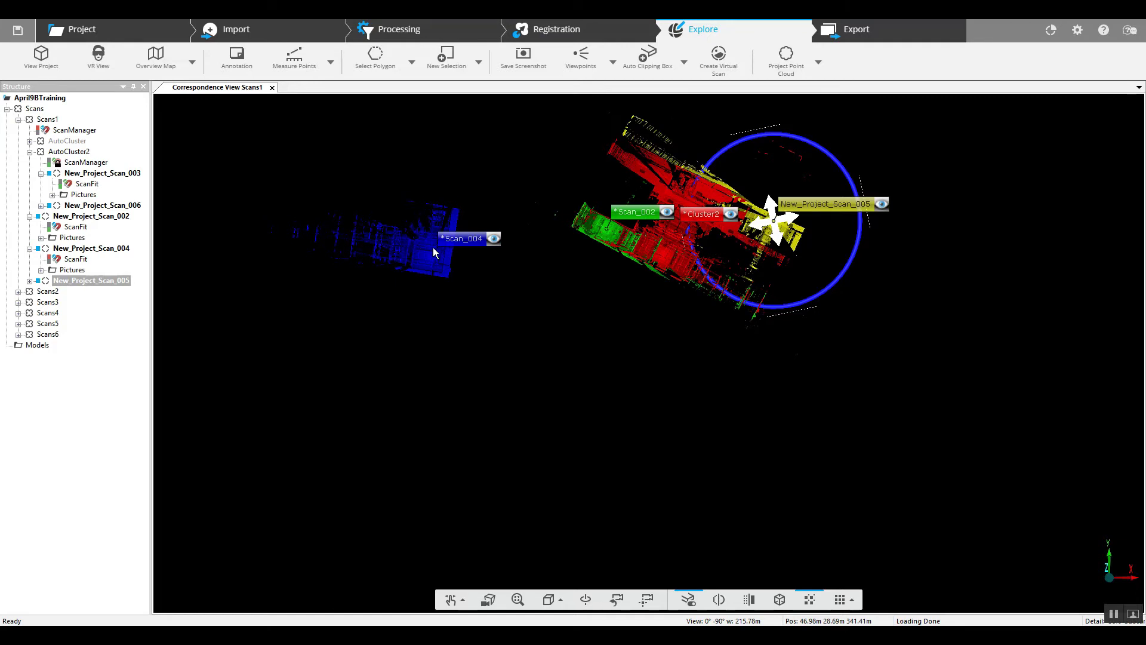
- Move New_Project_Scan_004 to the lower-right end of AutoCluster2, rotate it to line up with the building, and deselect it
left_click(464, 242)
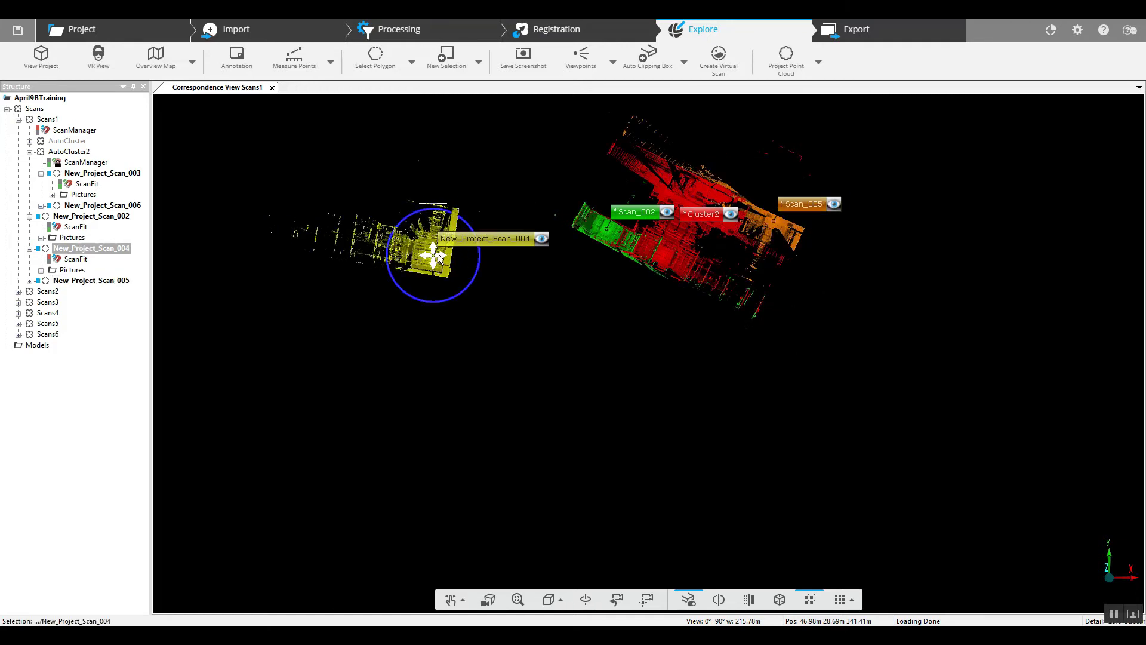
left_click_drag(464, 253, 723, 320)
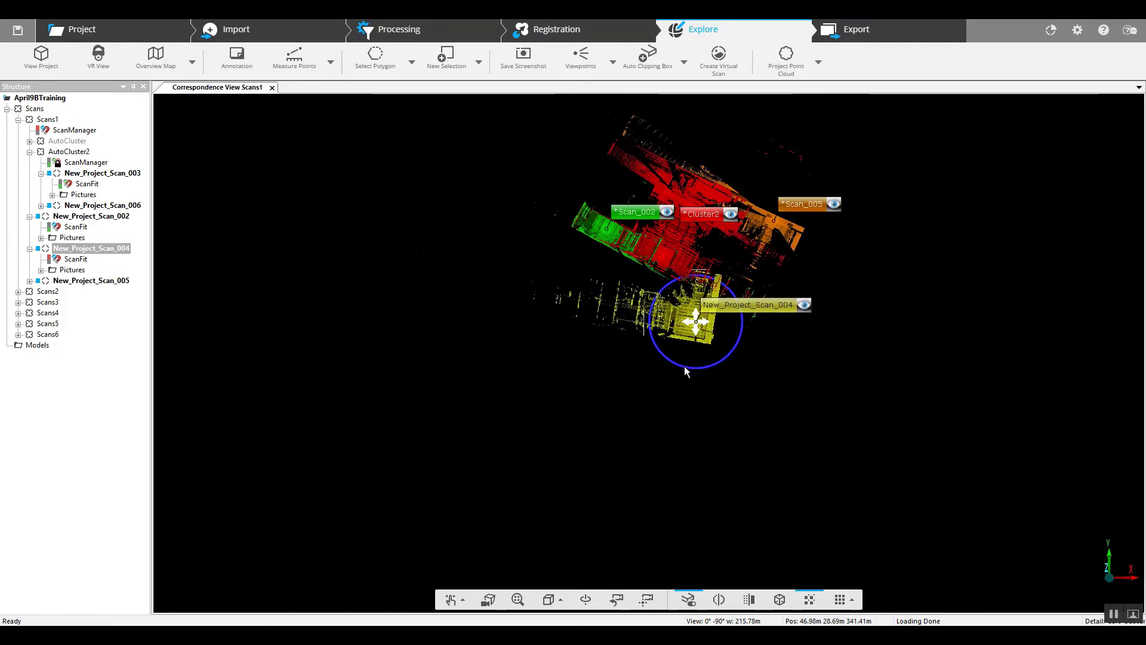
left_click_drag(684, 367, 760, 302)
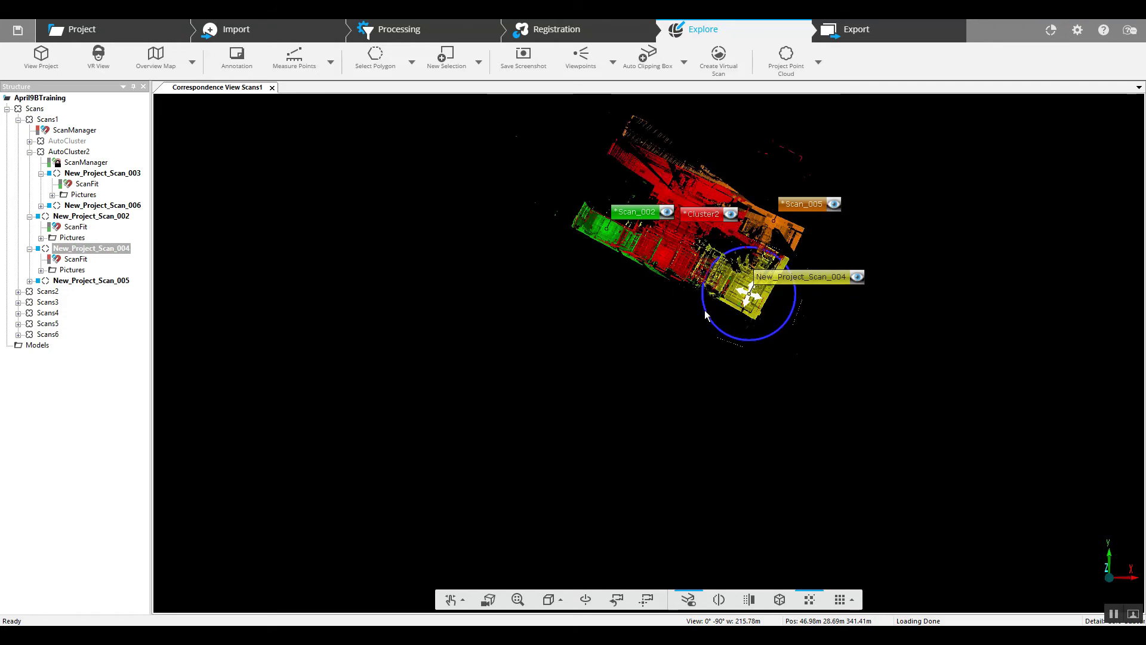
left_click(554, 295)
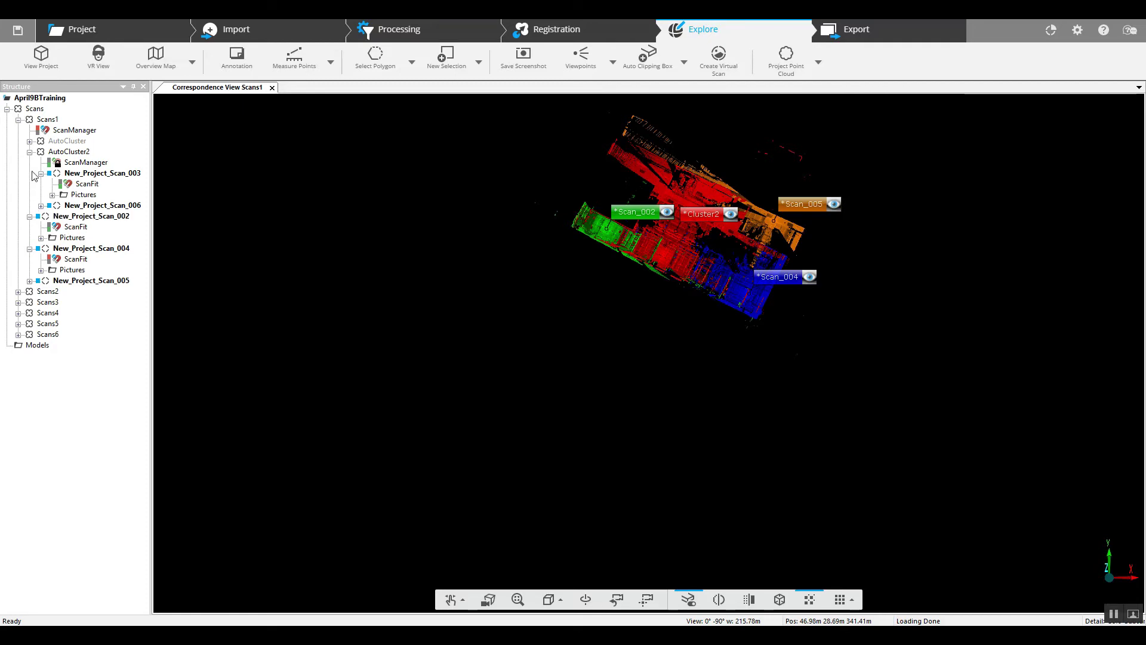
- Open AutoCluster2 in its own correspondence view to inspect its two scans
left_click(62, 153)
right_click(63, 154)
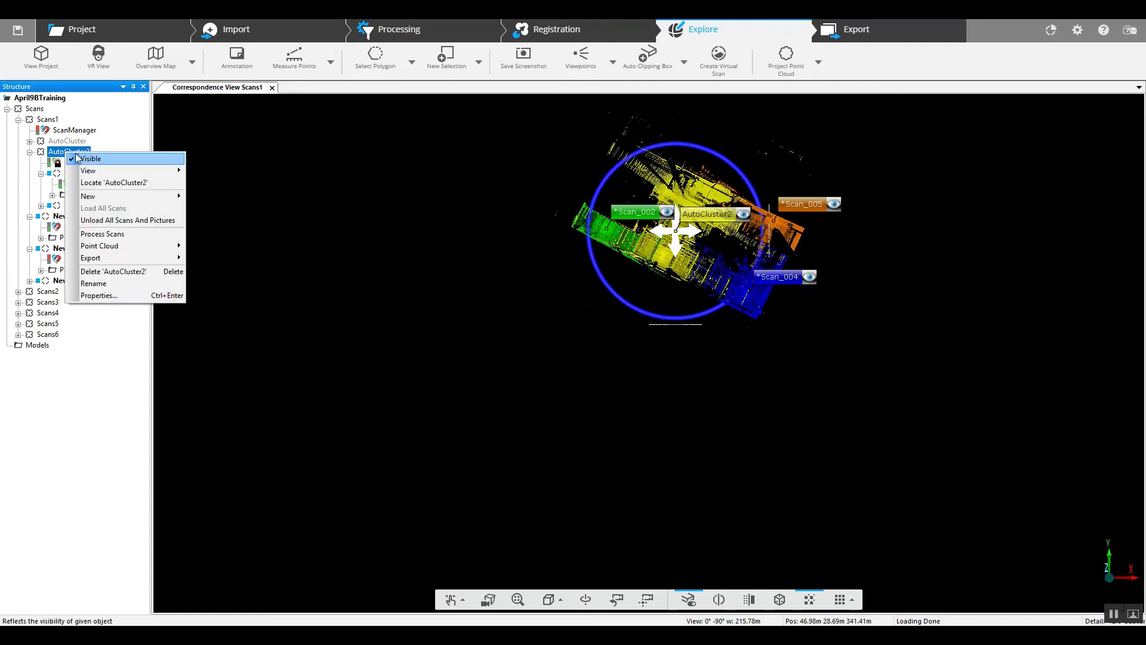
mouse_move(99, 176)
left_click(233, 194)
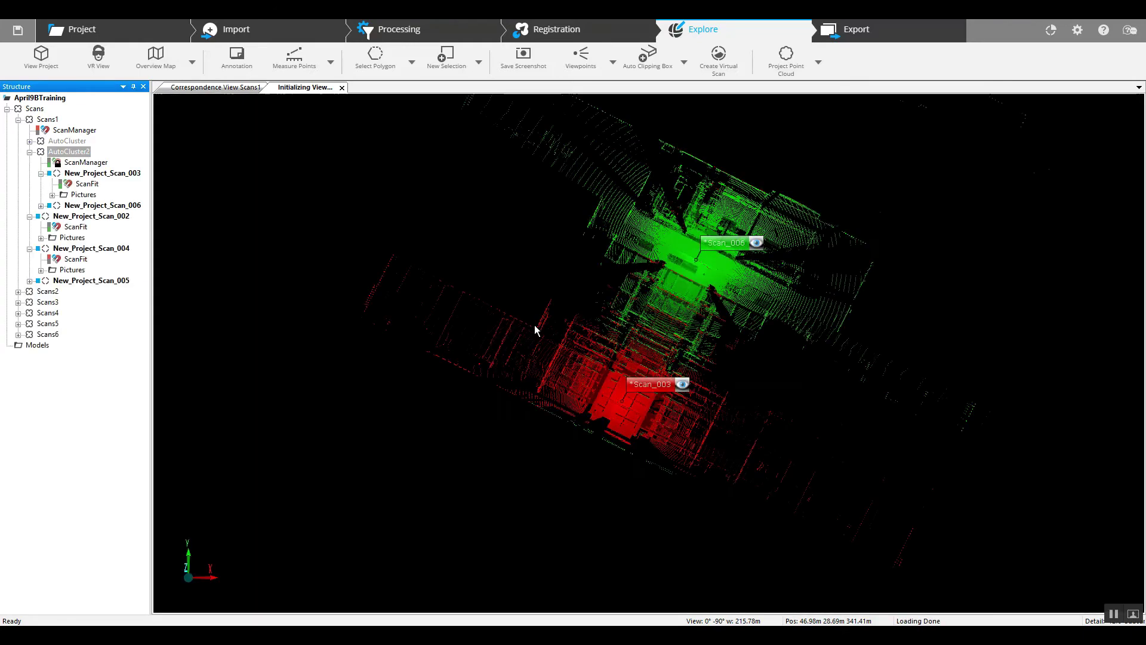
scroll(644, 379, "down", 2)
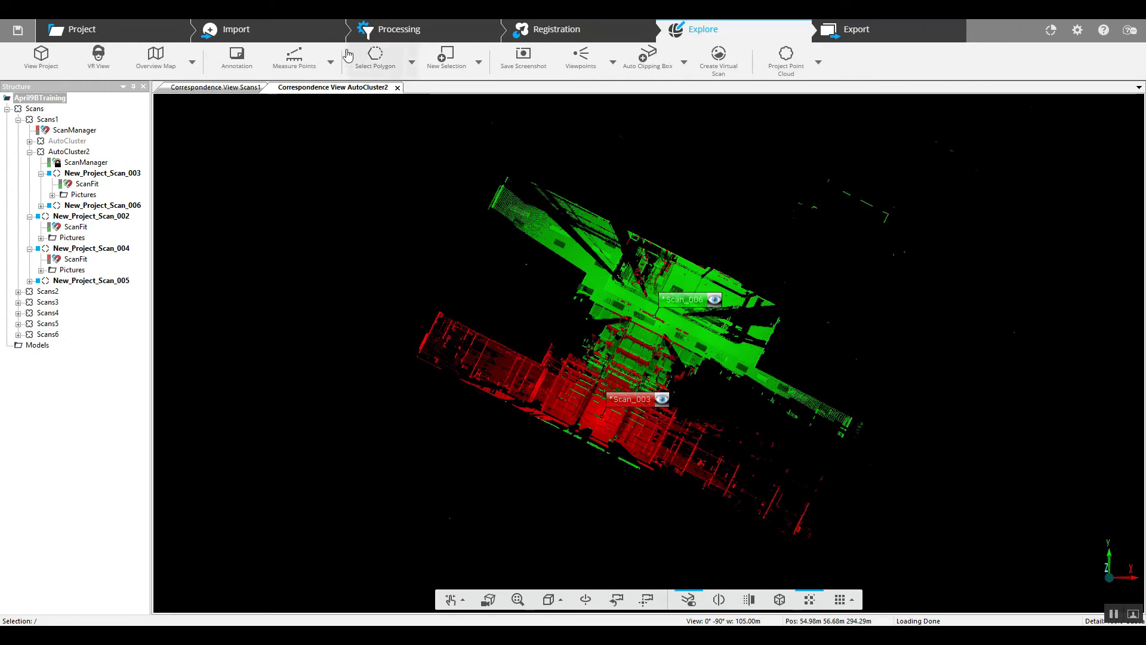
- Return to the Scans1 correspondence view and fine-tune the placement of New_Project_Scan_002 against AutoCluster2
left_click(216, 87)
scroll(677, 249, "up", 3)
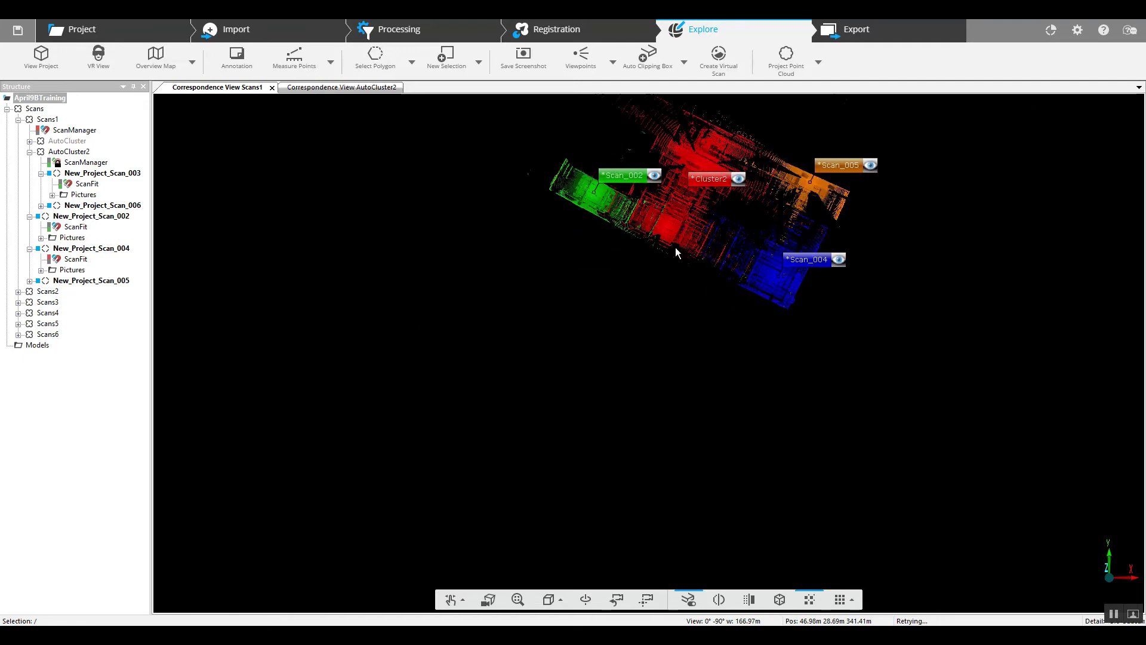
left_click_drag(675, 247, 617, 324)
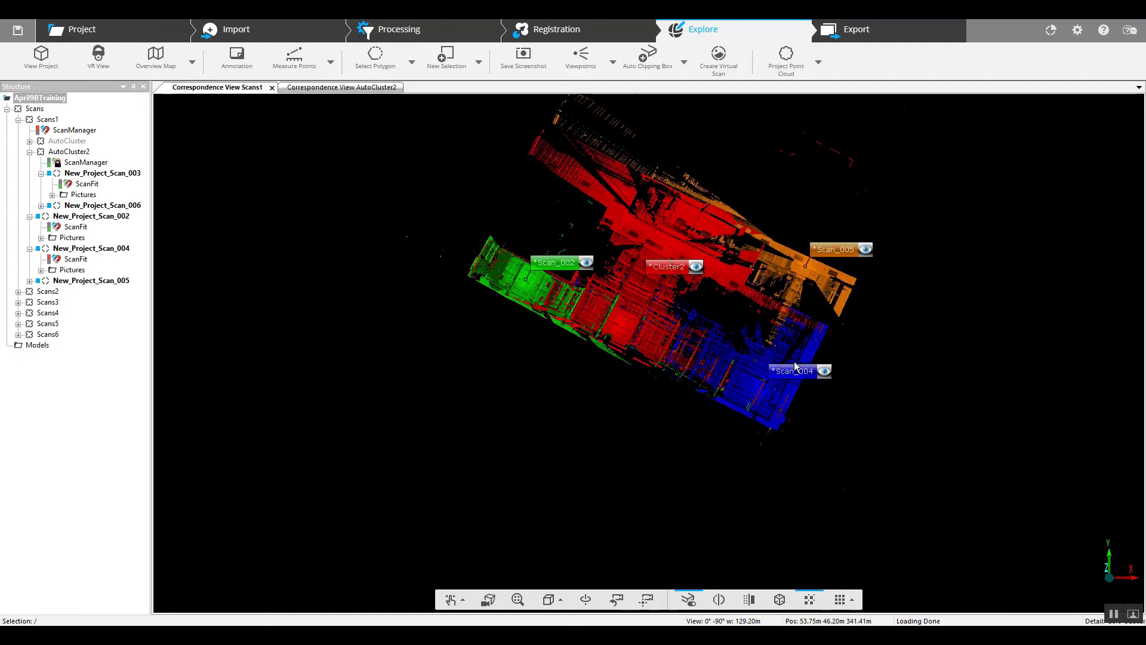
left_click(544, 282)
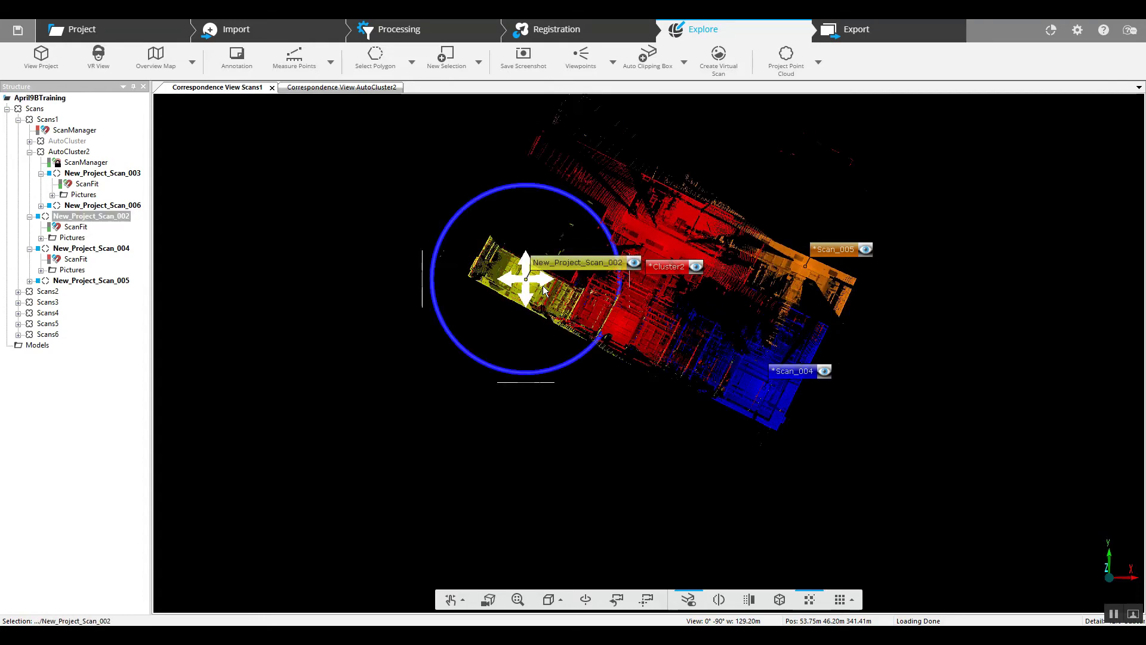
mouse_move(544, 281)
left_mouse_down()
mouse_move(552, 263)
mouse_move(529, 295)
left_mouse_up()
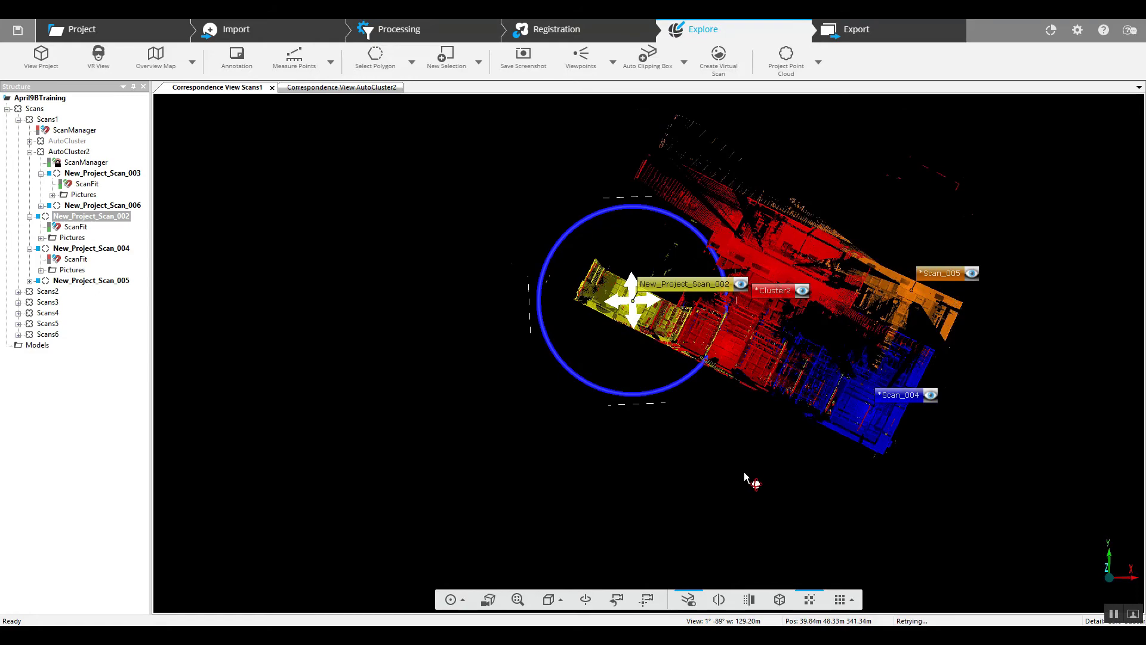
- Inspect the height and plan alignment of the placed scans from the side and from above
left_click_drag(750, 478, 826, 230)
scroll(779, 335, "up", 4)
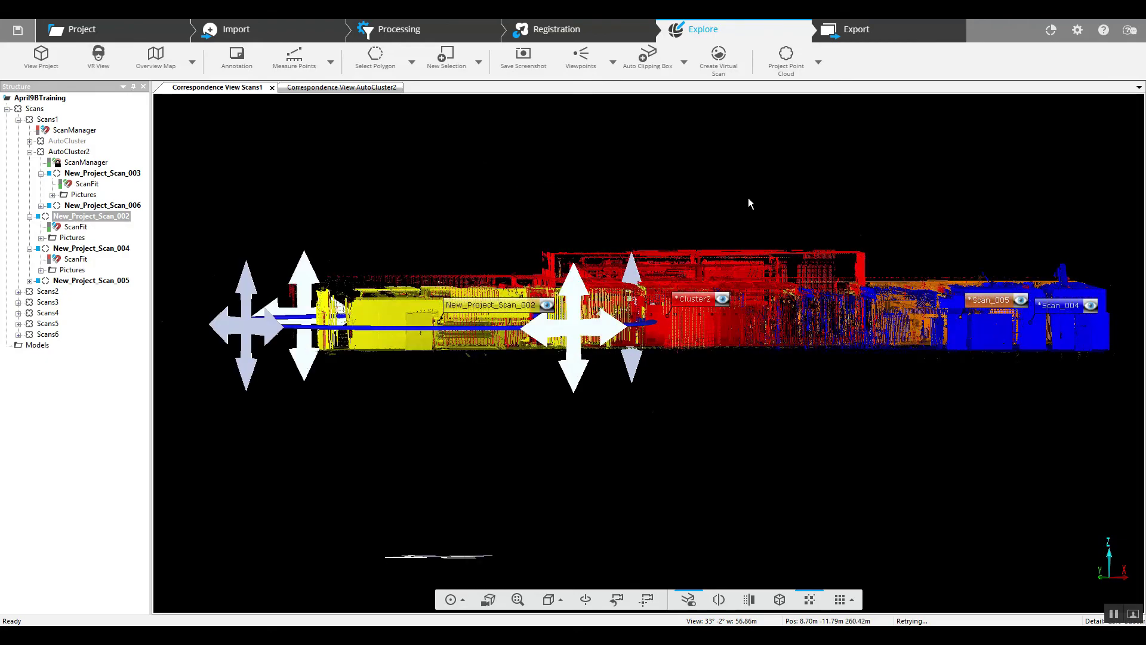
mouse_move(750, 202)
left_mouse_down()
mouse_move(766, 439)
mouse_move(742, 299)
mouse_move(771, 175)
mouse_move(753, 210)
left_mouse_up()
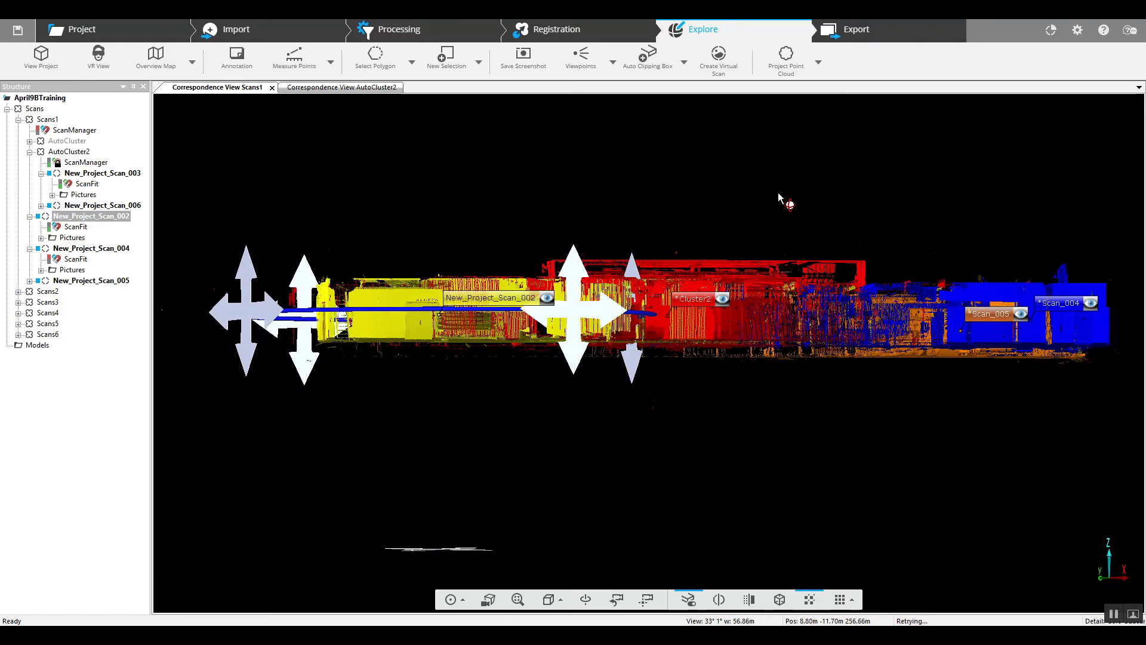
left_click_drag(778, 192, 690, 389)
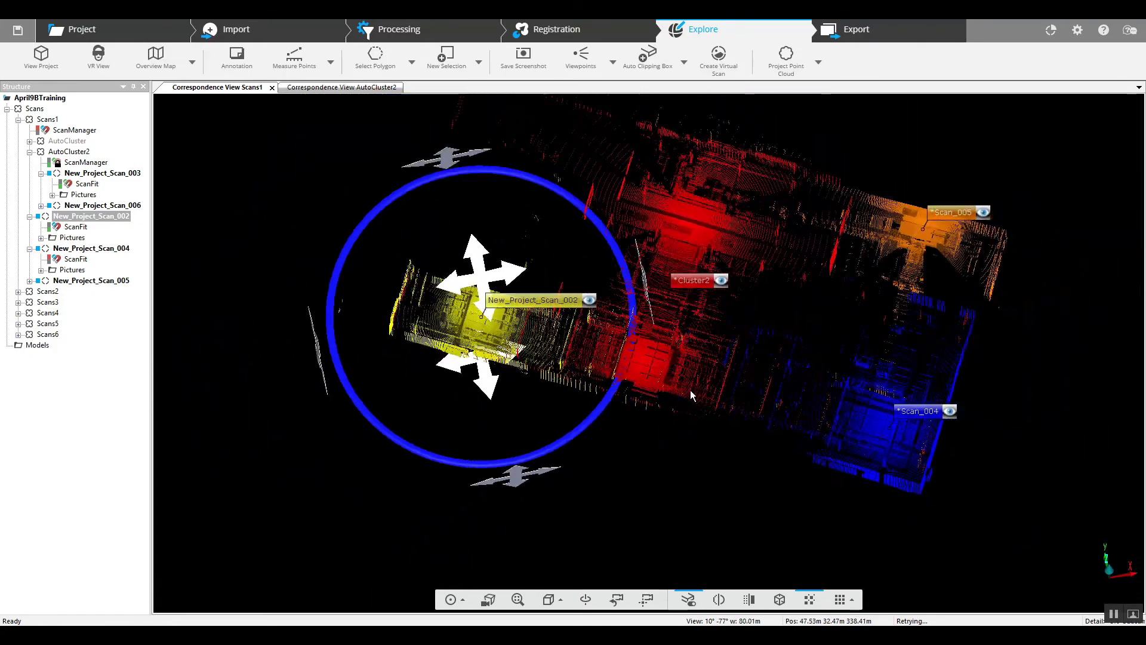
scroll(690, 389, "down", 3)
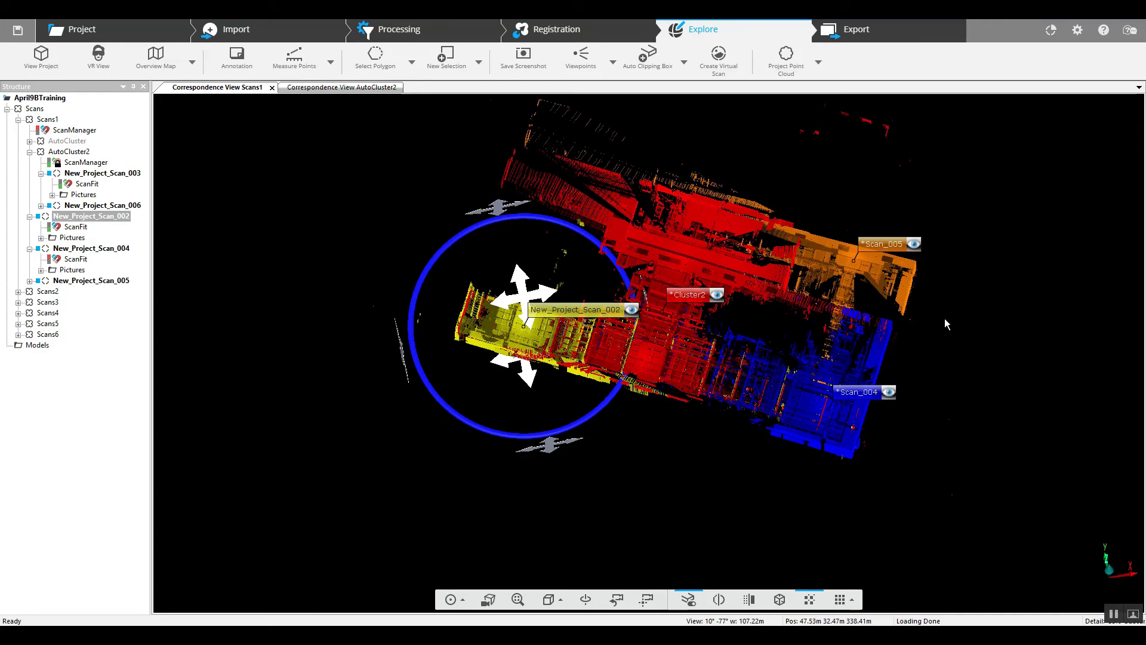
left_click_drag(946, 384, 618, 399)
left_click(392, 441)
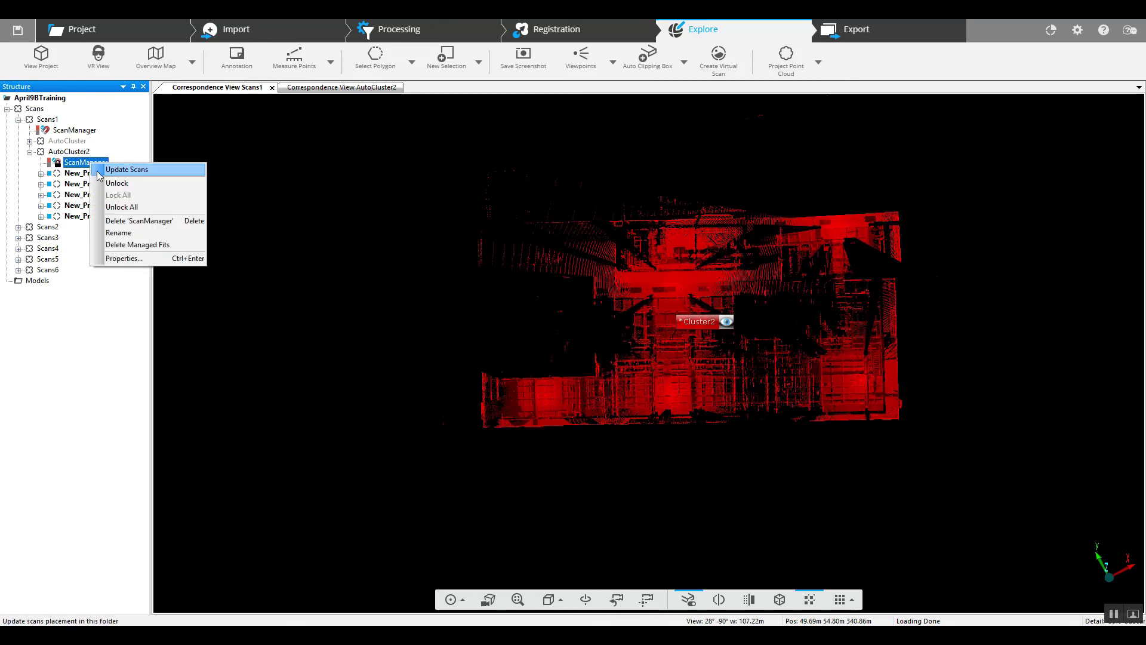
- Unlock AutoCluster2's scan manager and update its scans using Top View Based placement
left_click(113, 182)
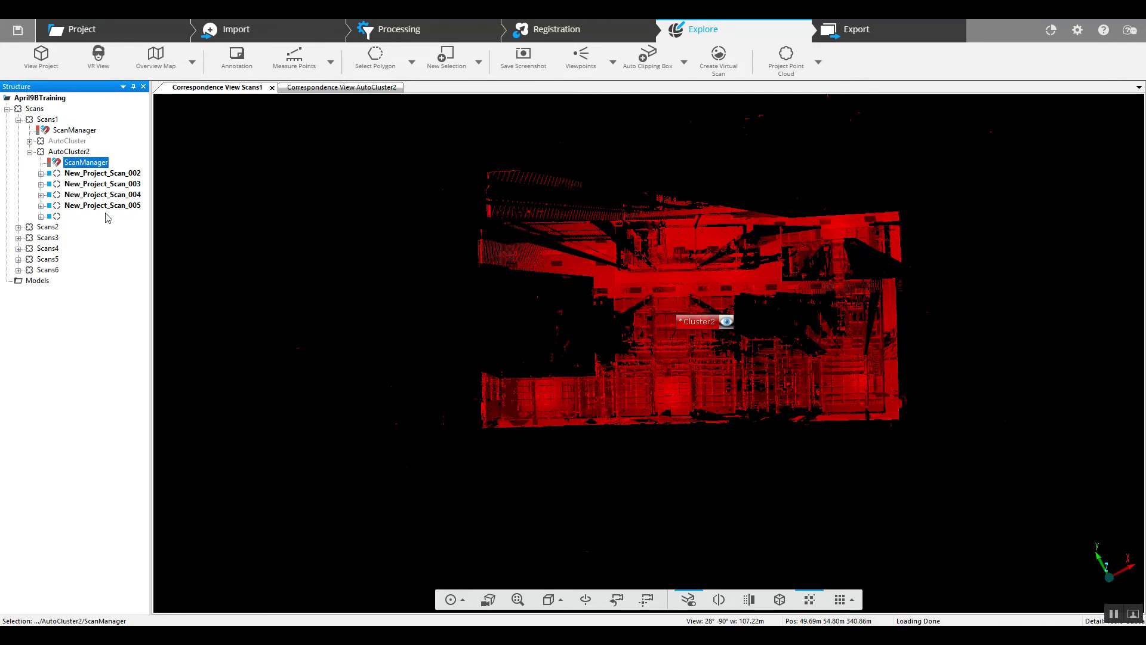
right_click(87, 166)
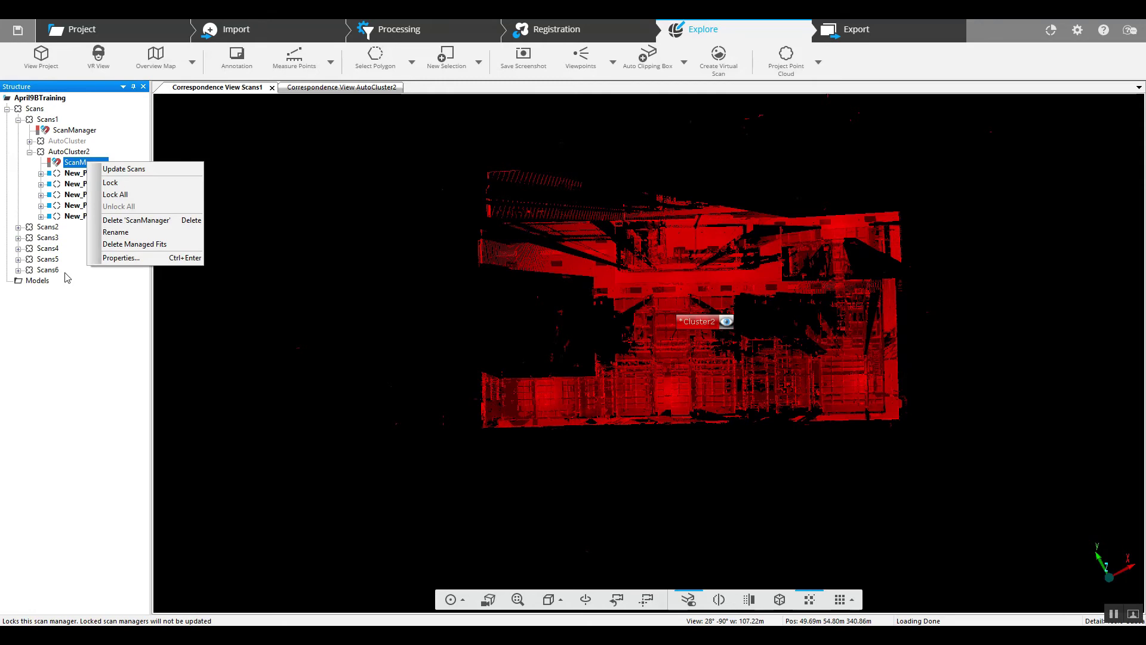
left_click(110, 171)
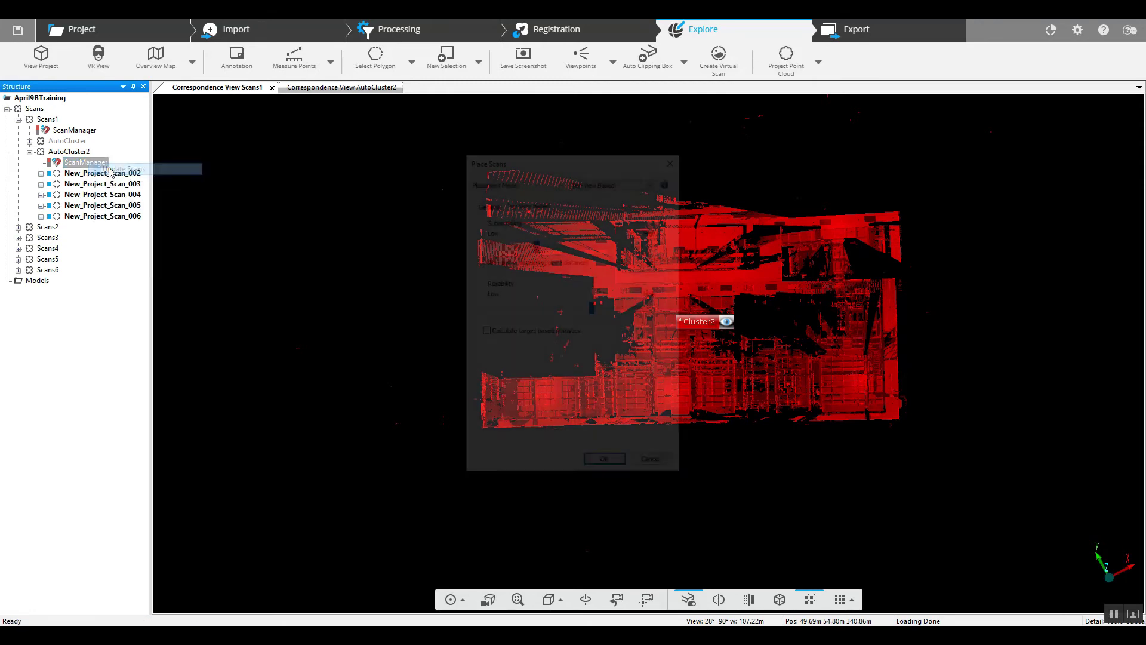
mouse_move(595, 188)
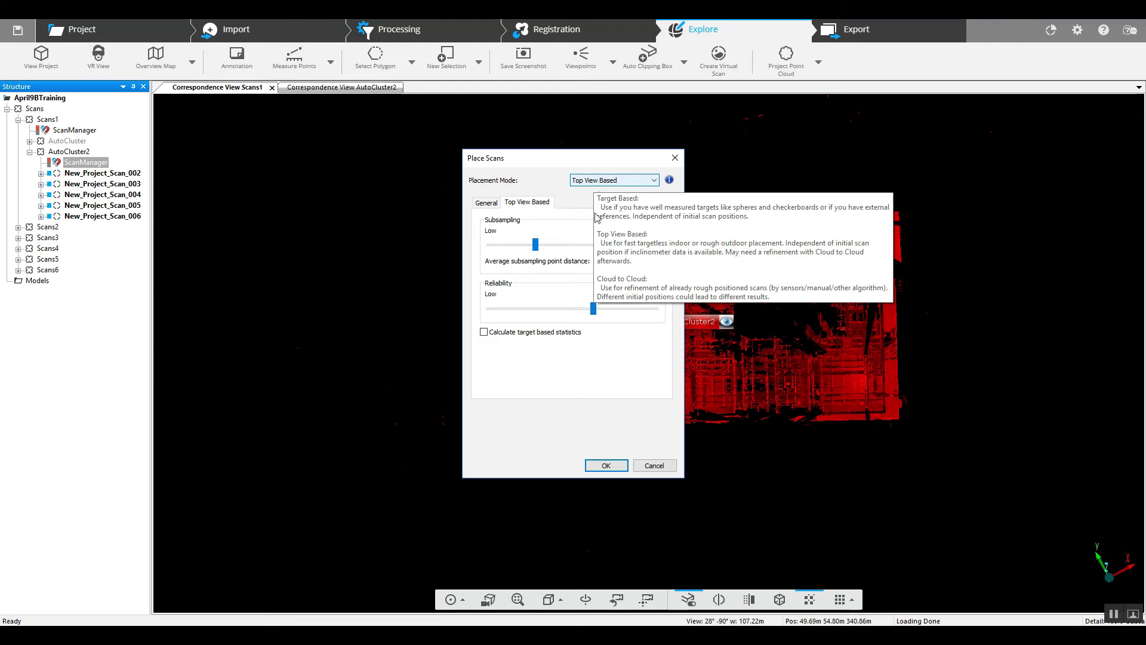
left_click(606, 466)
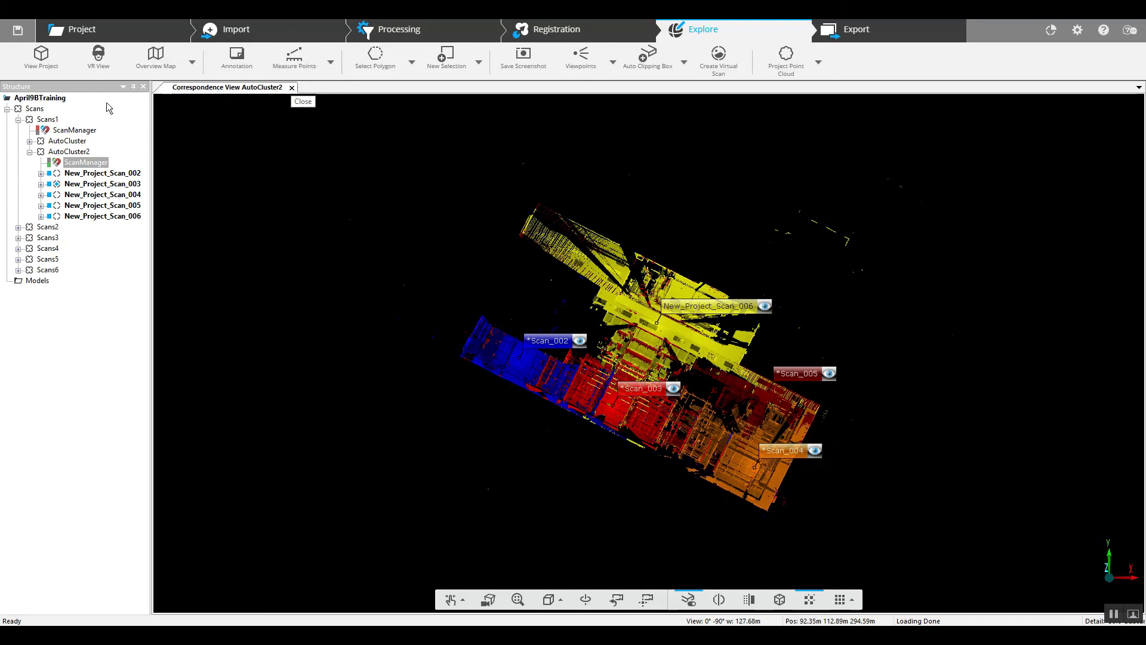
- Lock AutoCluster2's scan manager again and close the AutoCluster2 correspondence view
right_click(76, 165)
left_click(90, 170)
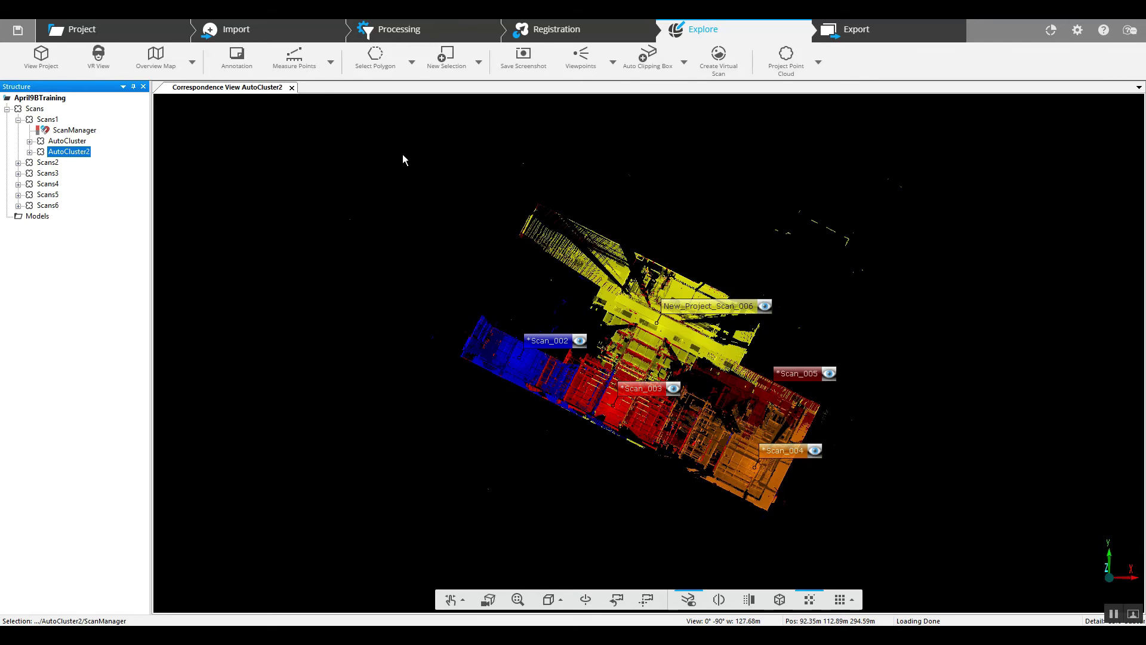
left_click(290, 93)
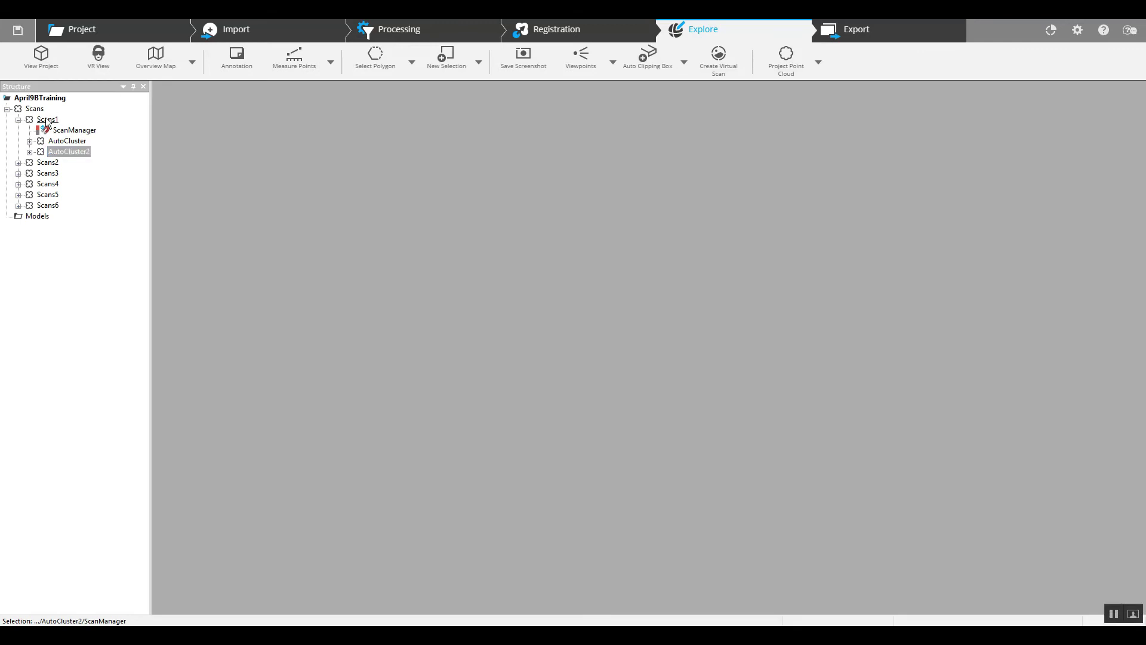
- Open a correspondence view of Scans1 and load all scans of the folder
left_click(47, 120)
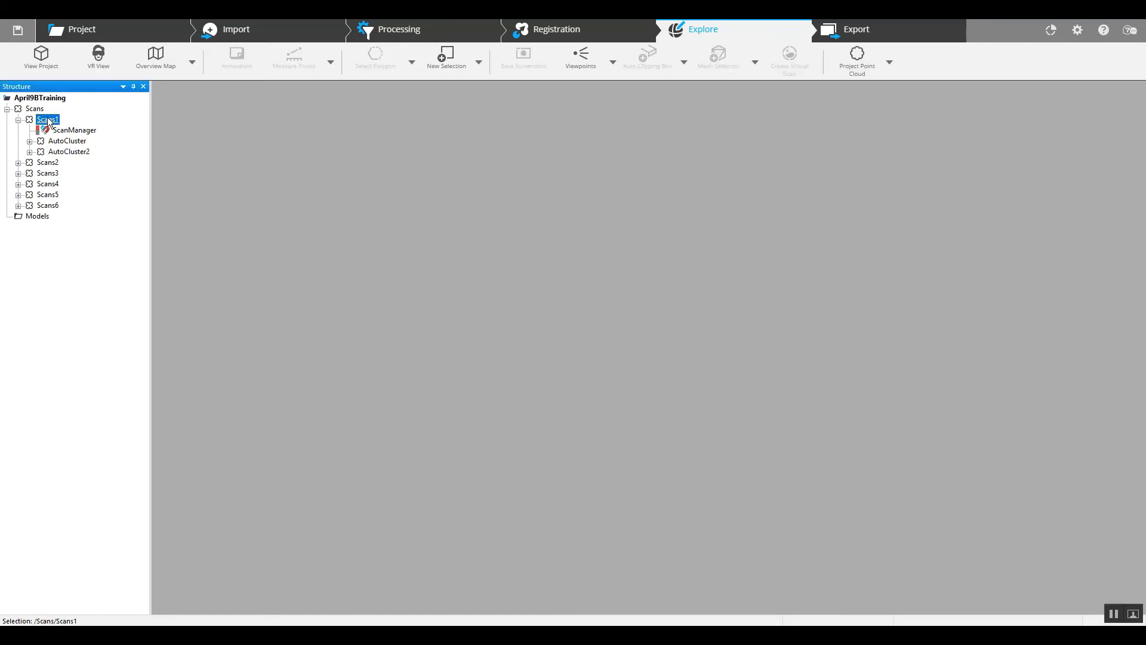
right_click(52, 122)
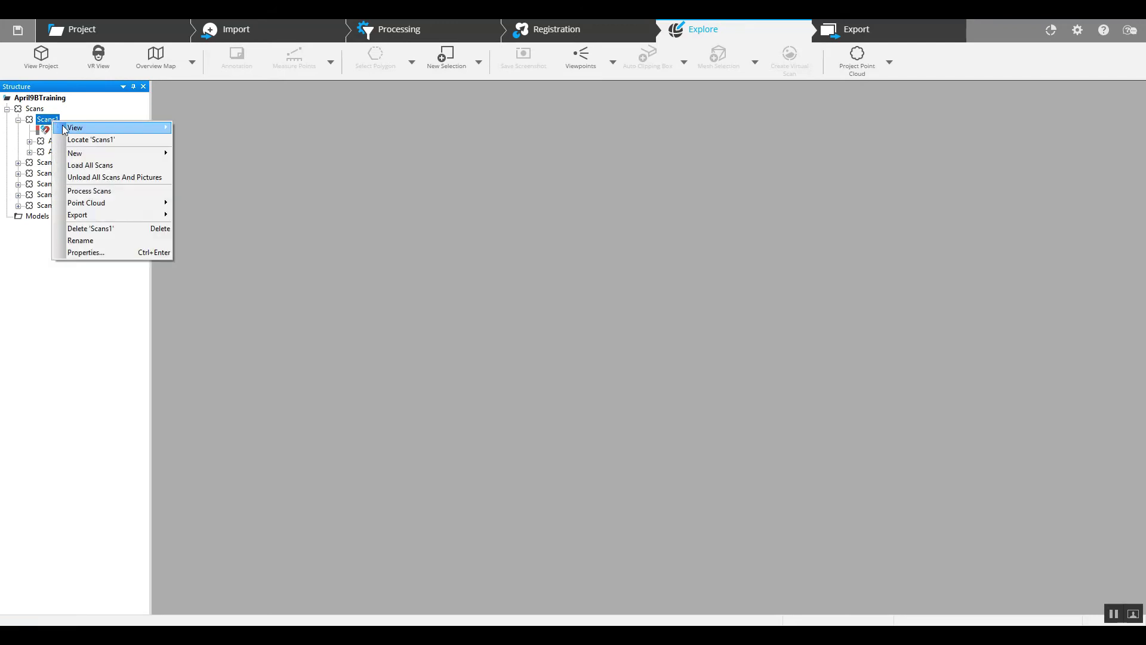
mouse_move(160, 131)
left_click(197, 151)
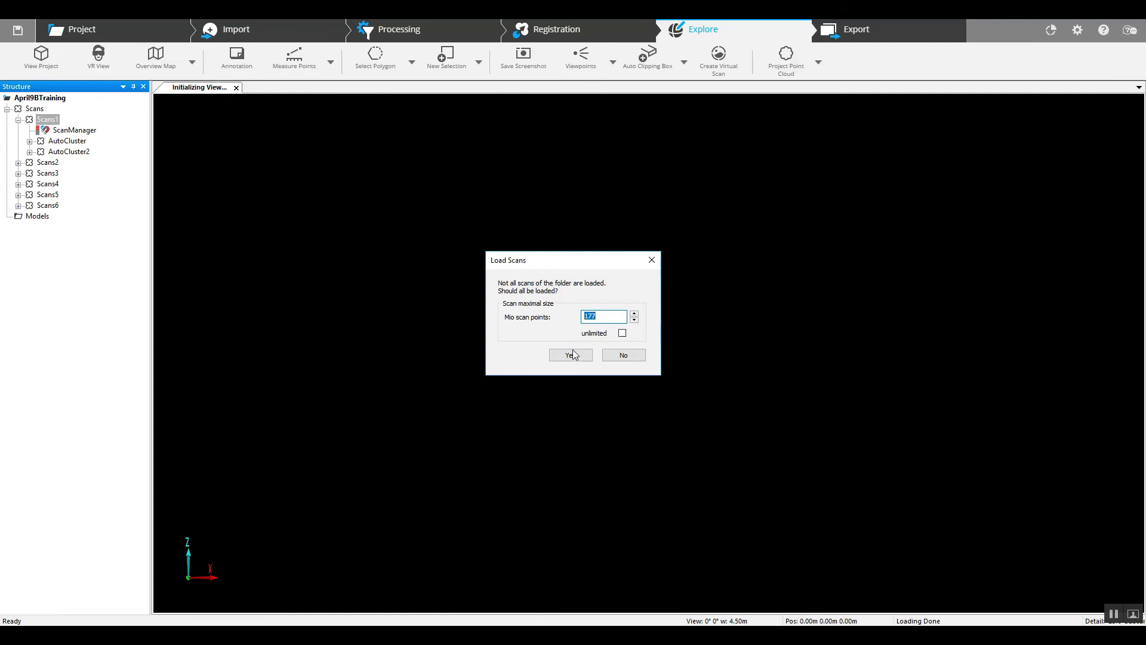
left_click(570, 353)
left_click(605, 376)
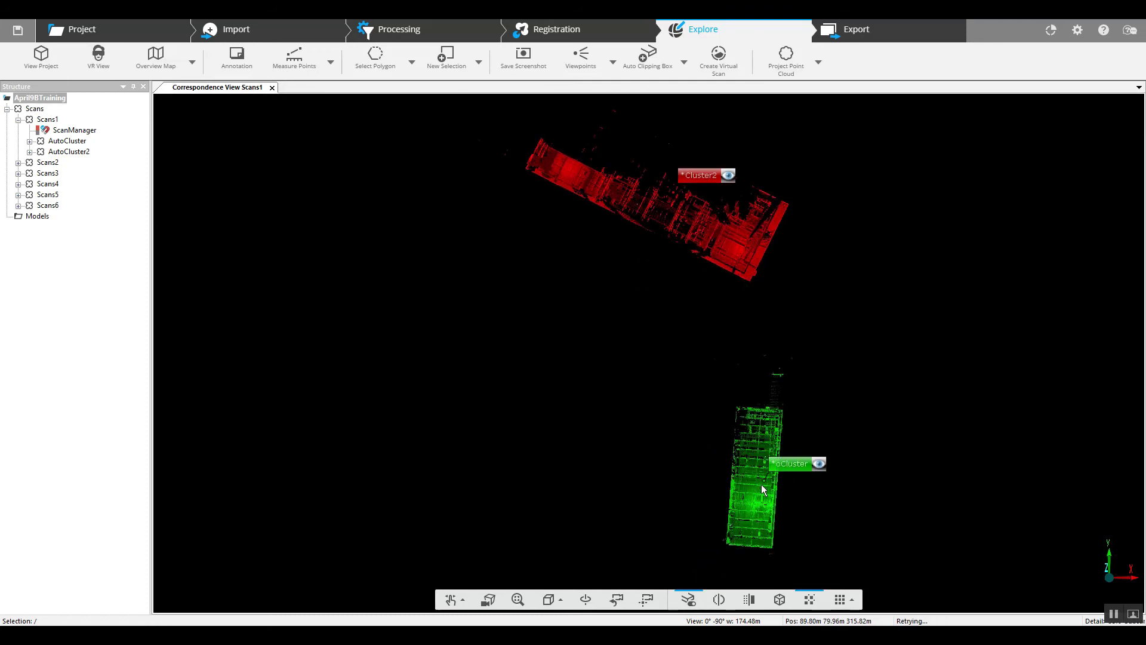
- Move AutoCluster to the lower-right end of AutoCluster2 and rotate it to continue the line of the building
left_click(786, 463)
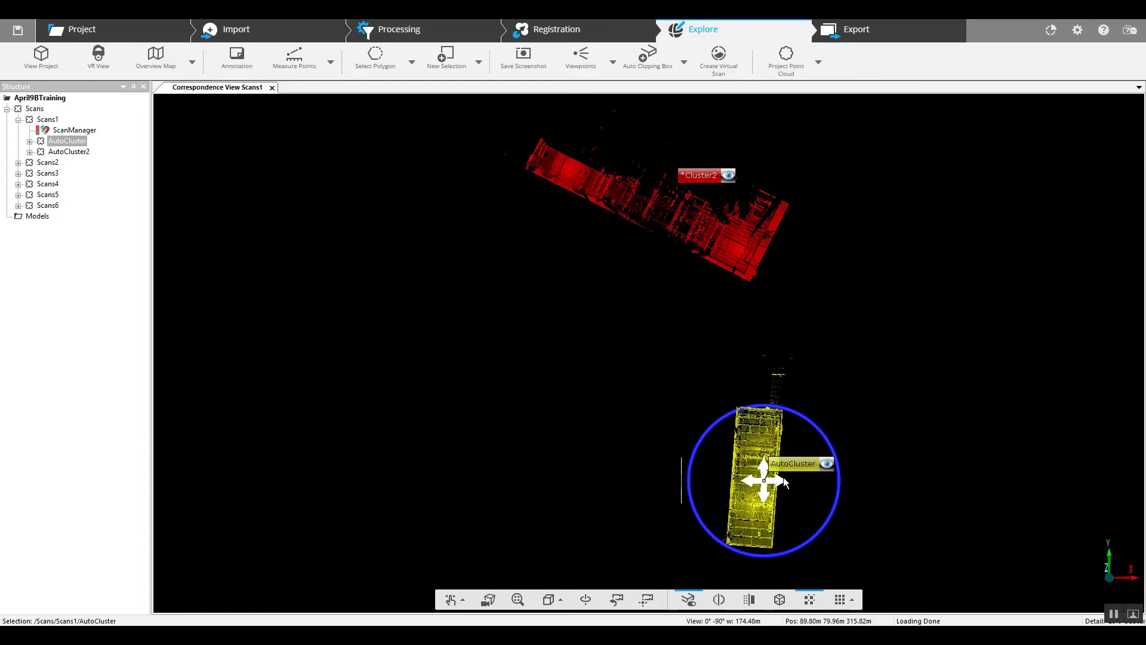
left_click_drag(784, 483, 870, 324)
left_click_drag(822, 391, 850, 396)
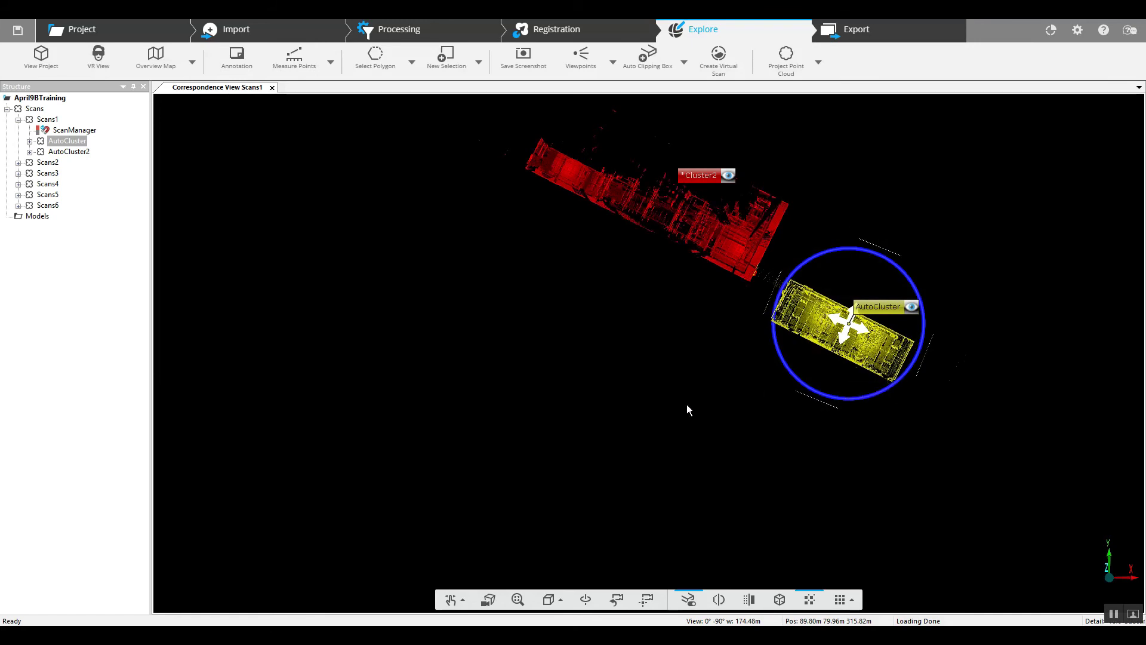
left_click(1108, 611)
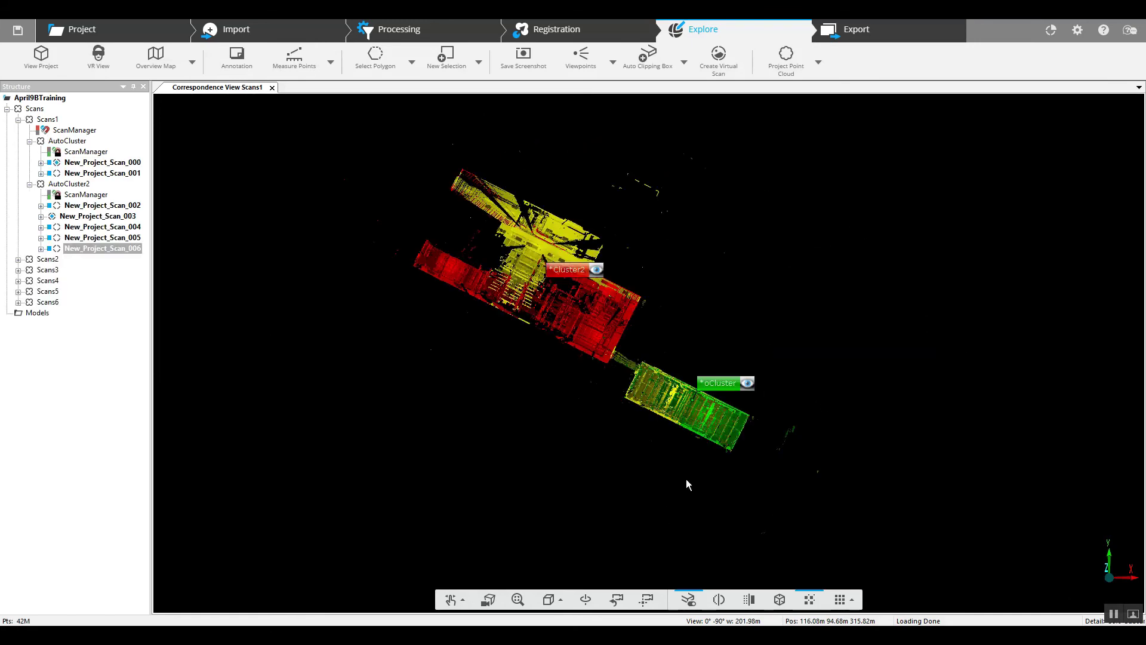
- Examine New_Project_Scan_001 and New_Project_Scan_002 for the doorway area that could connect the two clusters, and close the open views
double_click(118, 173)
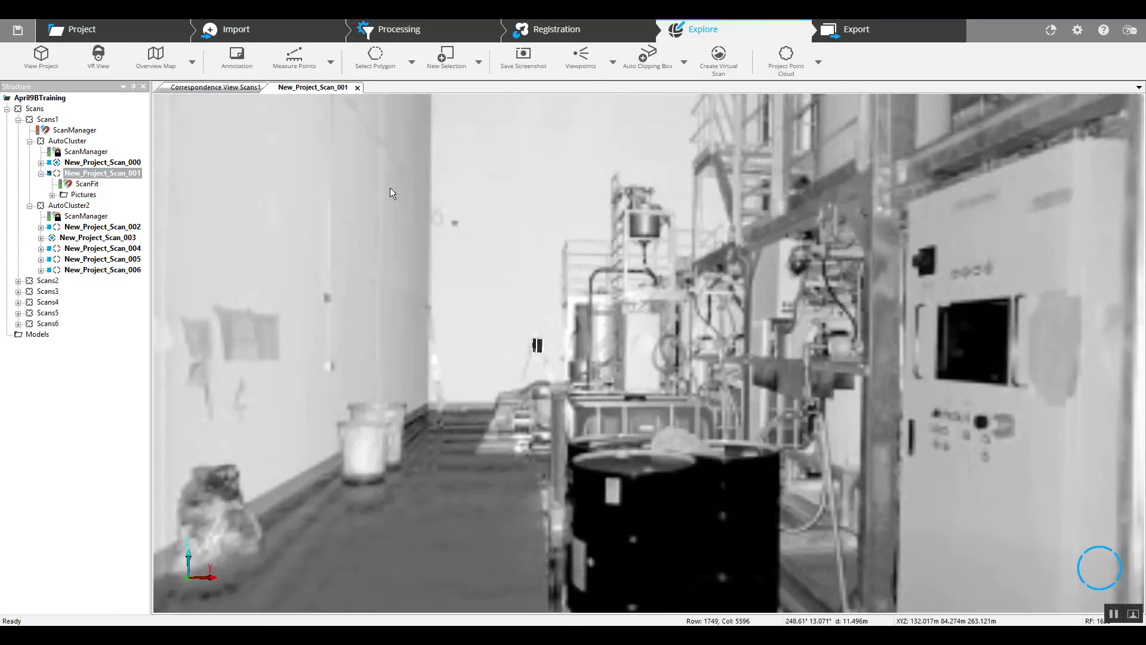
left_click_drag(389, 188, 236, 233)
double_click(108, 226)
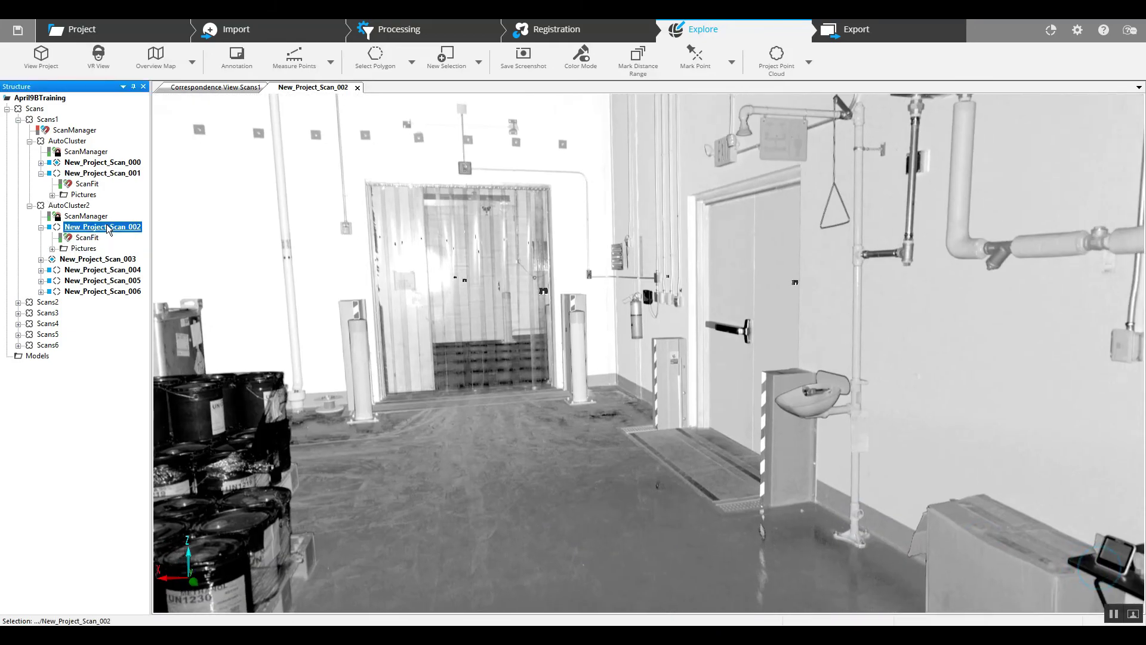
left_click_drag(346, 252, 568, 266)
left_click_drag(666, 275, 861, 328)
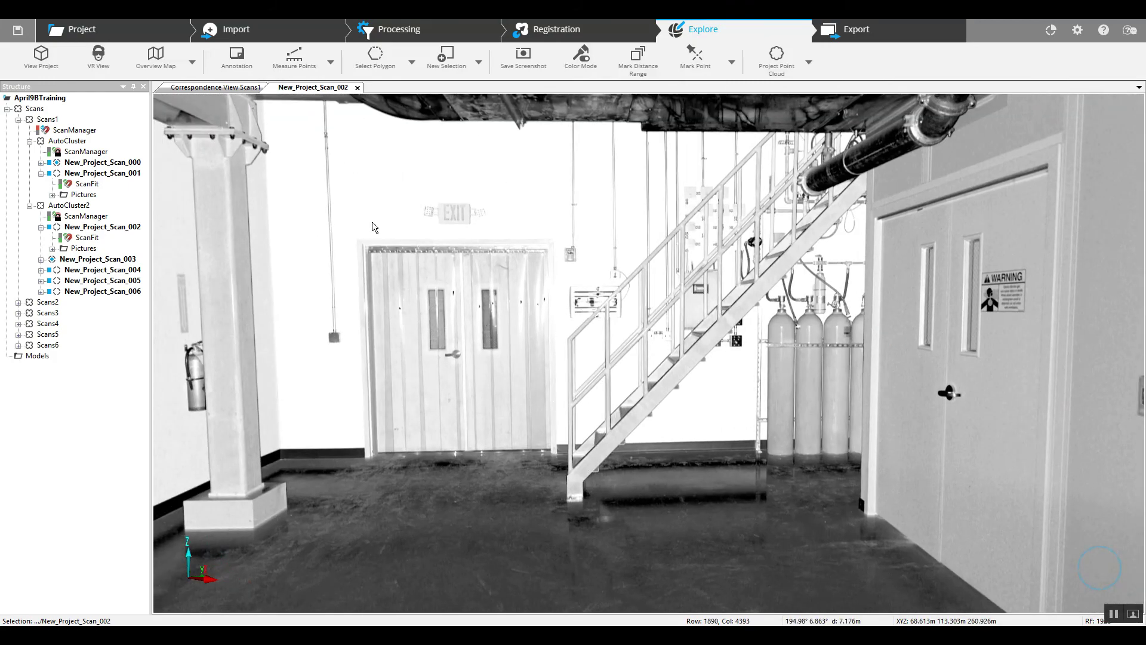
left_click_drag(396, 263, 404, 251)
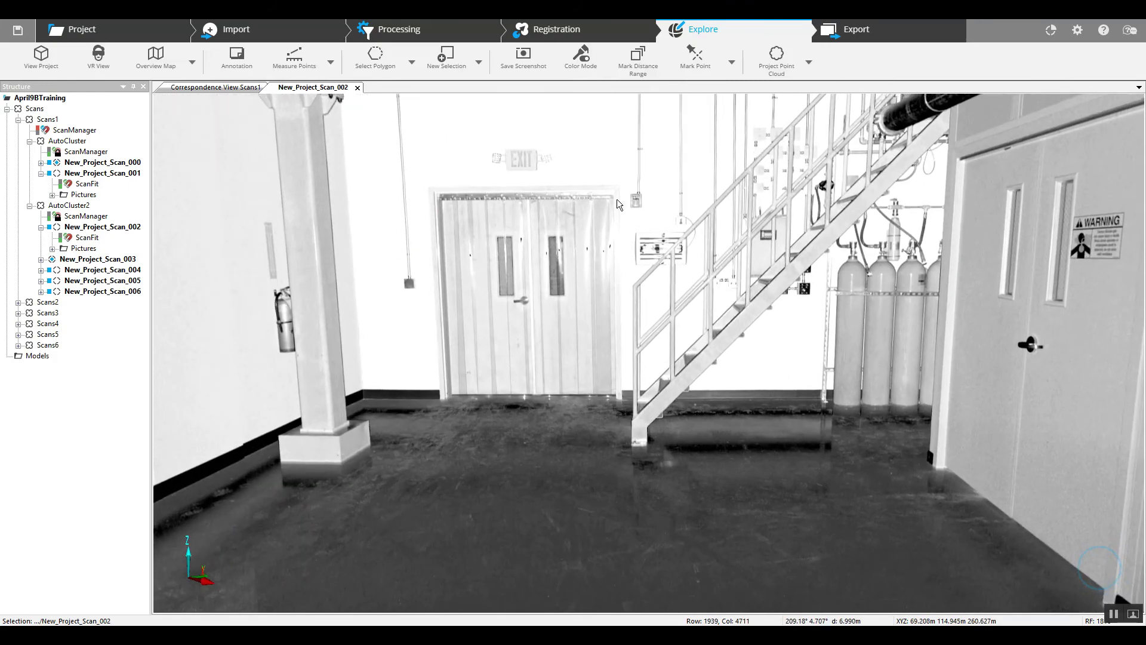
left_click(358, 87)
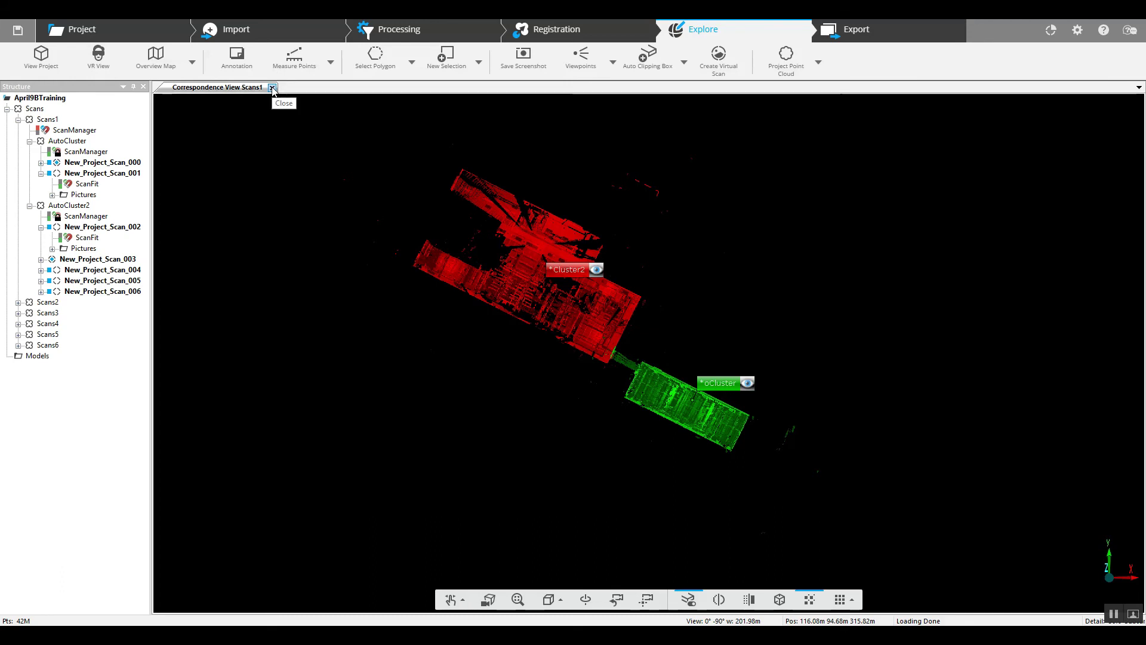
left_click(273, 87)
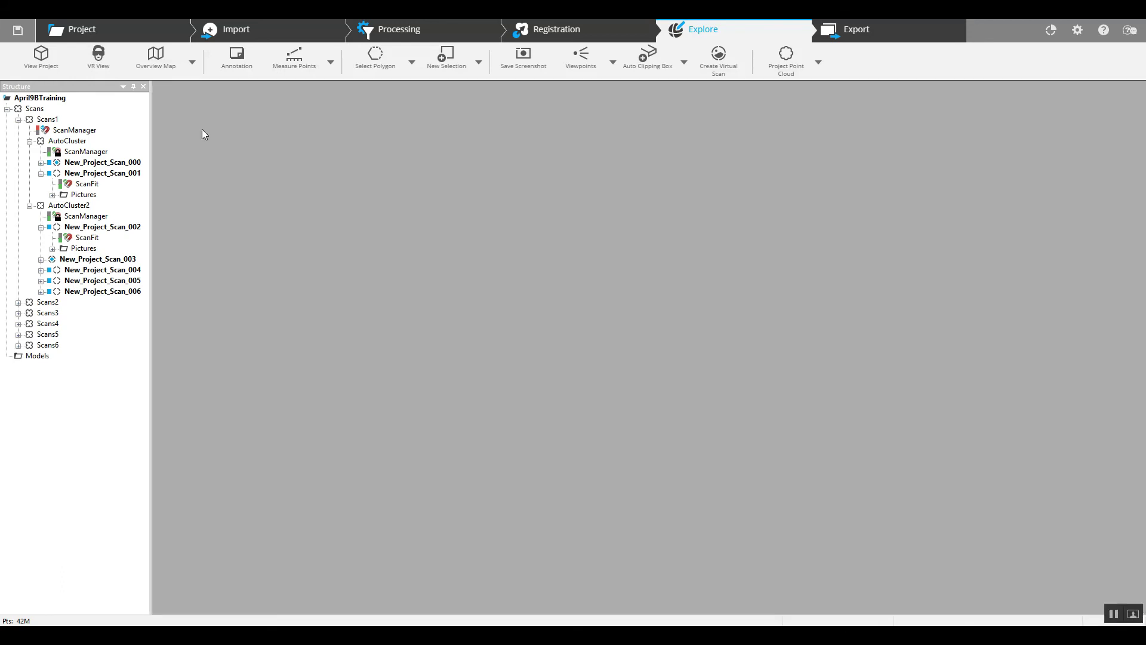
- Collapse the Scans1 subfolders and move AutoCluster out of Scans1 directly into the Scans folder
left_click(18, 120)
left_click(18, 120)
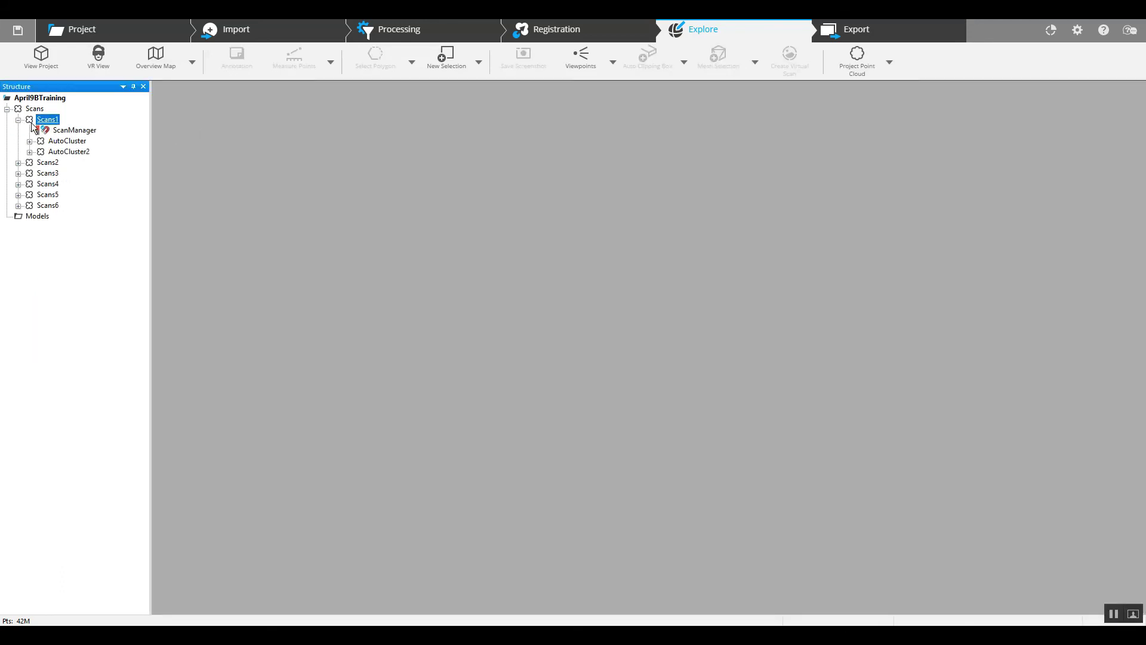
left_click(69, 143)
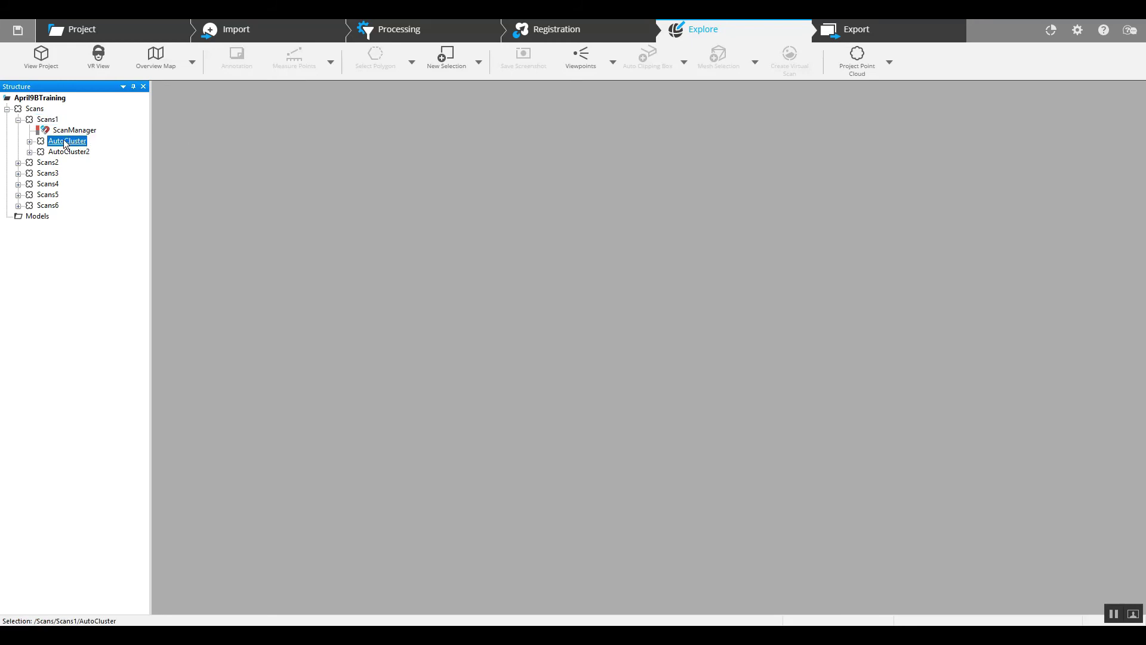
left_click_drag(65, 146, 36, 109)
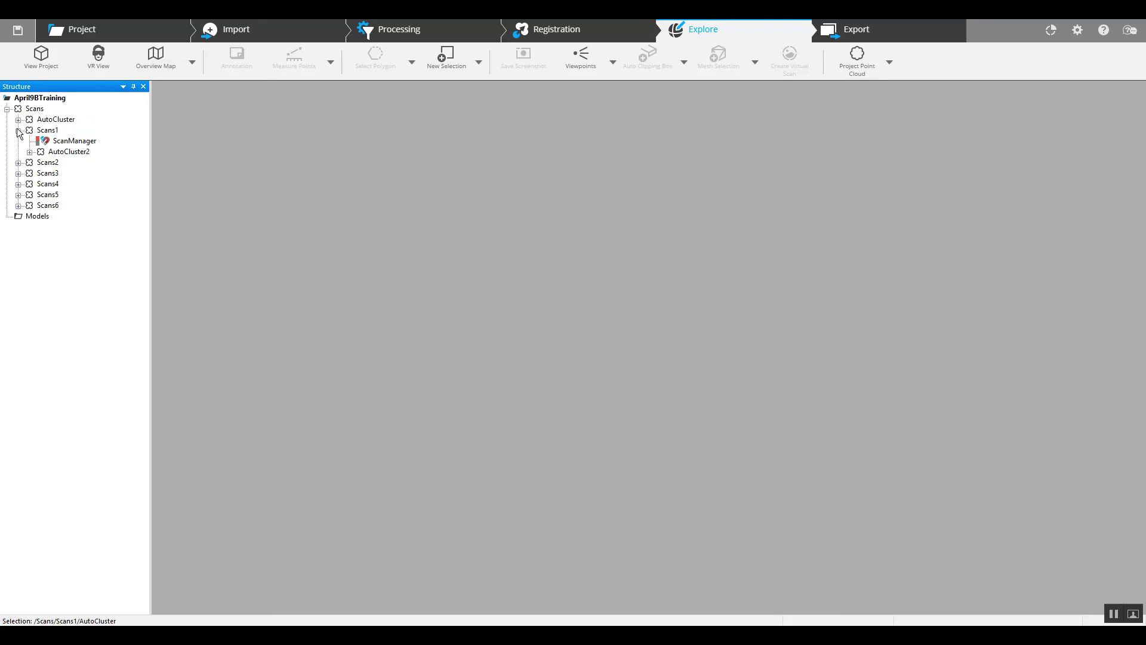
- Update the scan placement with Scans1's scan manager and accept the results
right_click(71, 144)
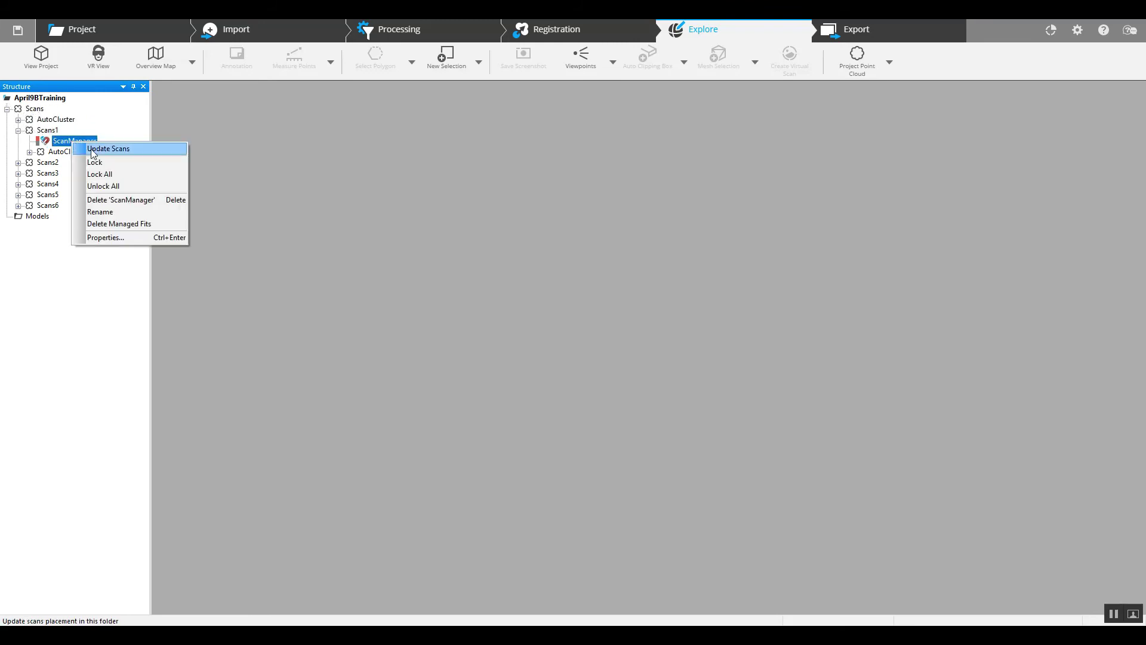
left_click(102, 152)
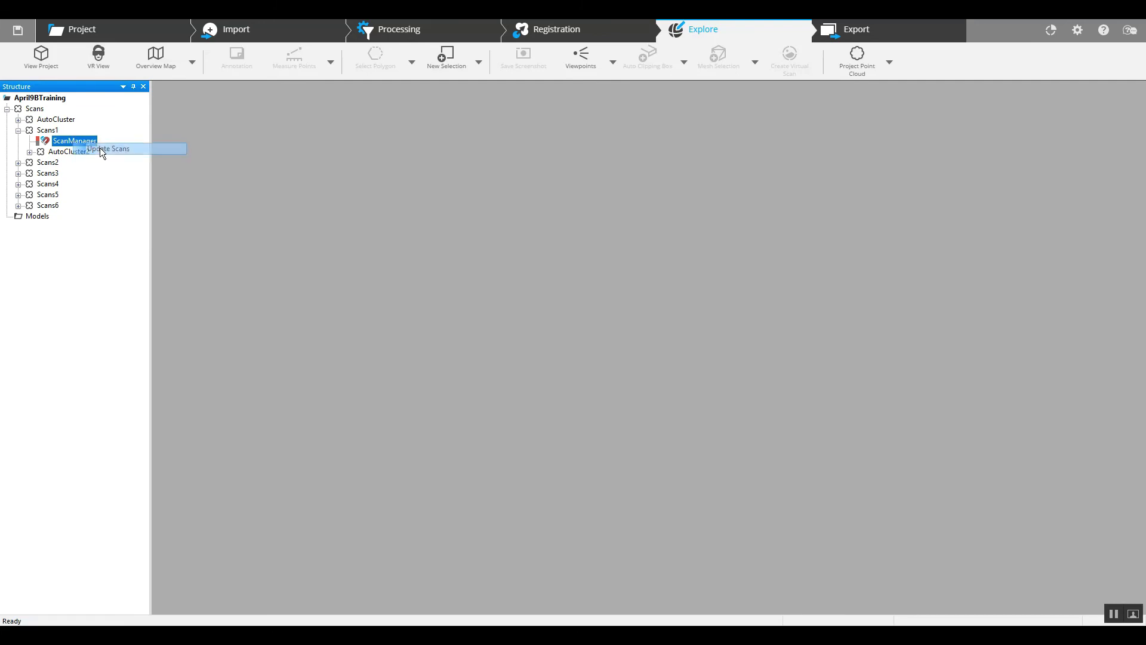
left_click(597, 471)
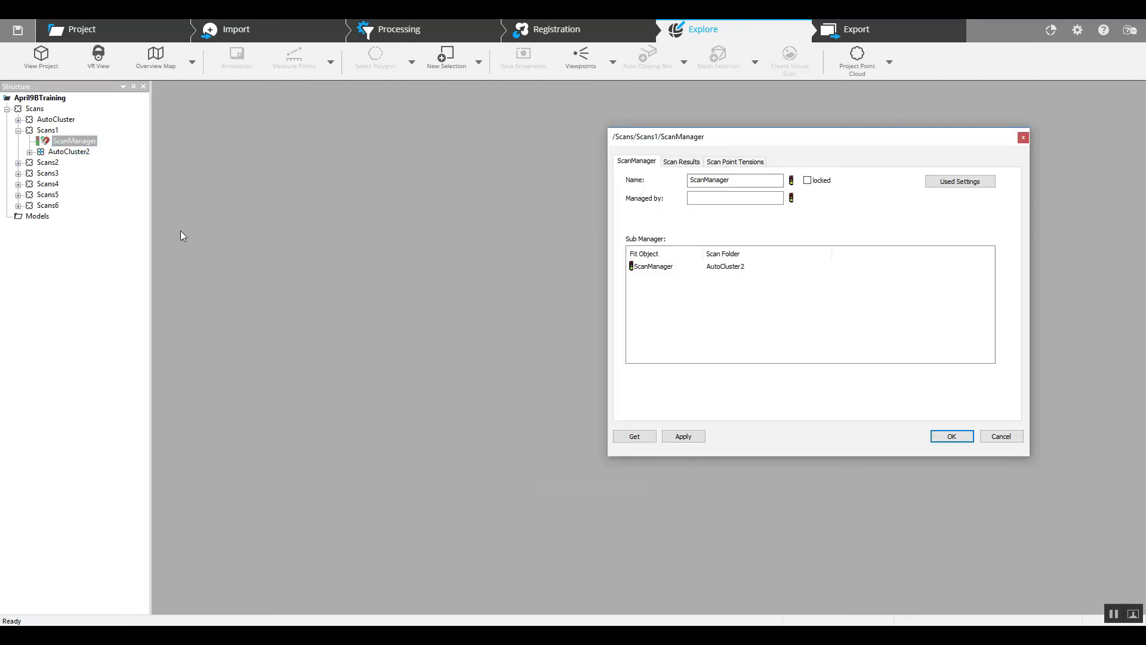
left_click(952, 436)
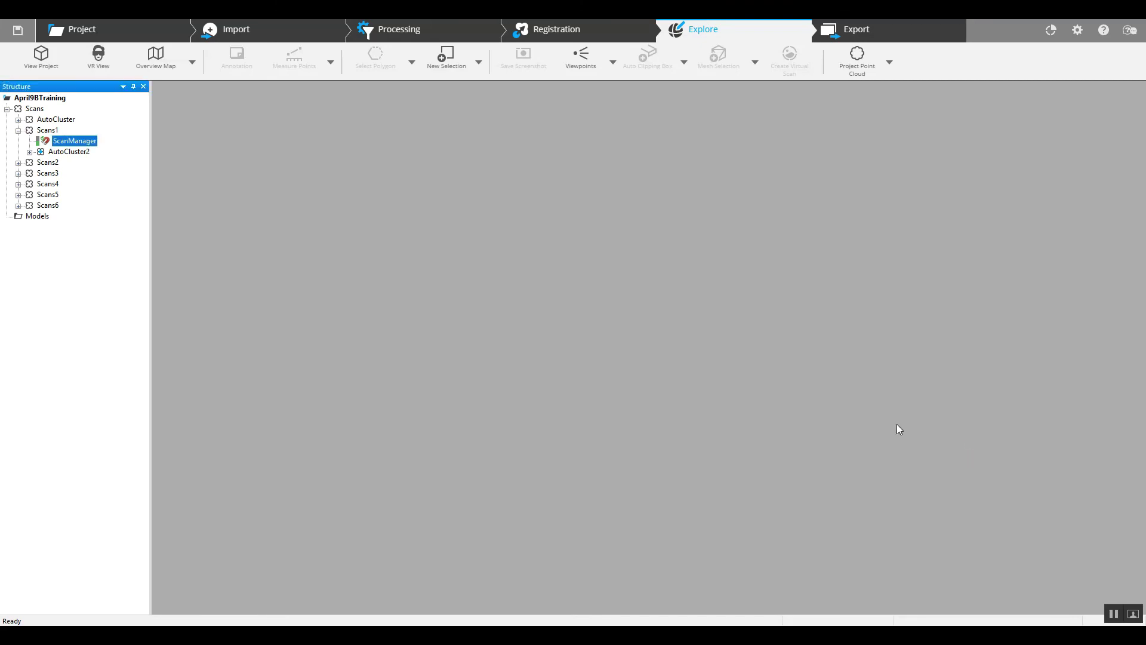
right_click(80, 148)
left_click(82, 147)
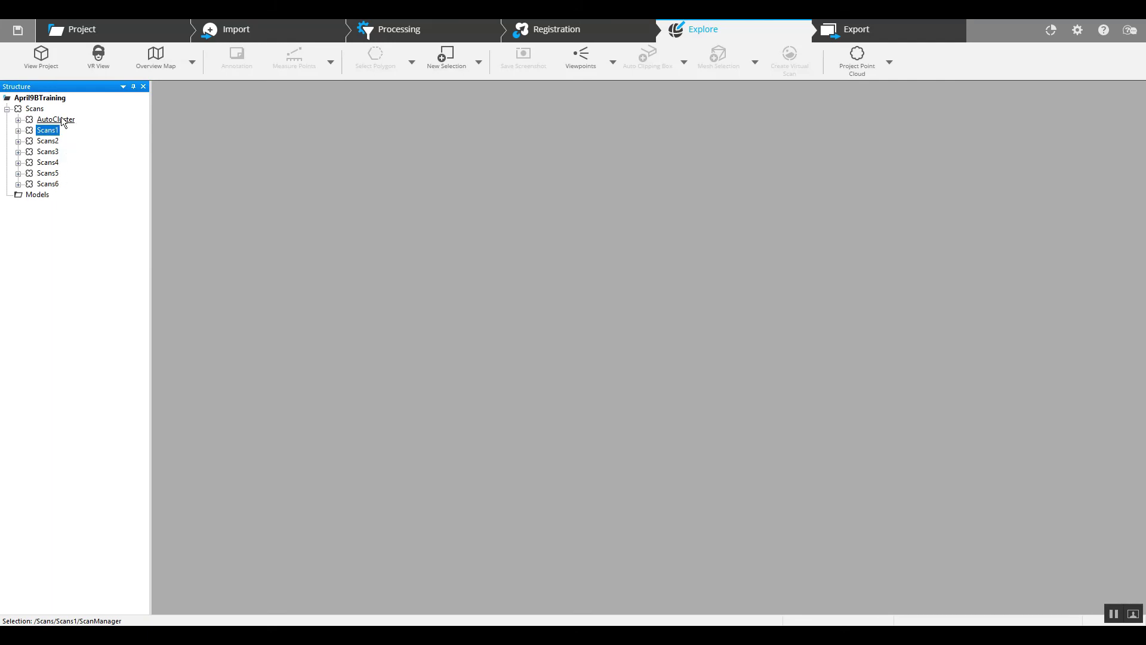
left_click(18, 142)
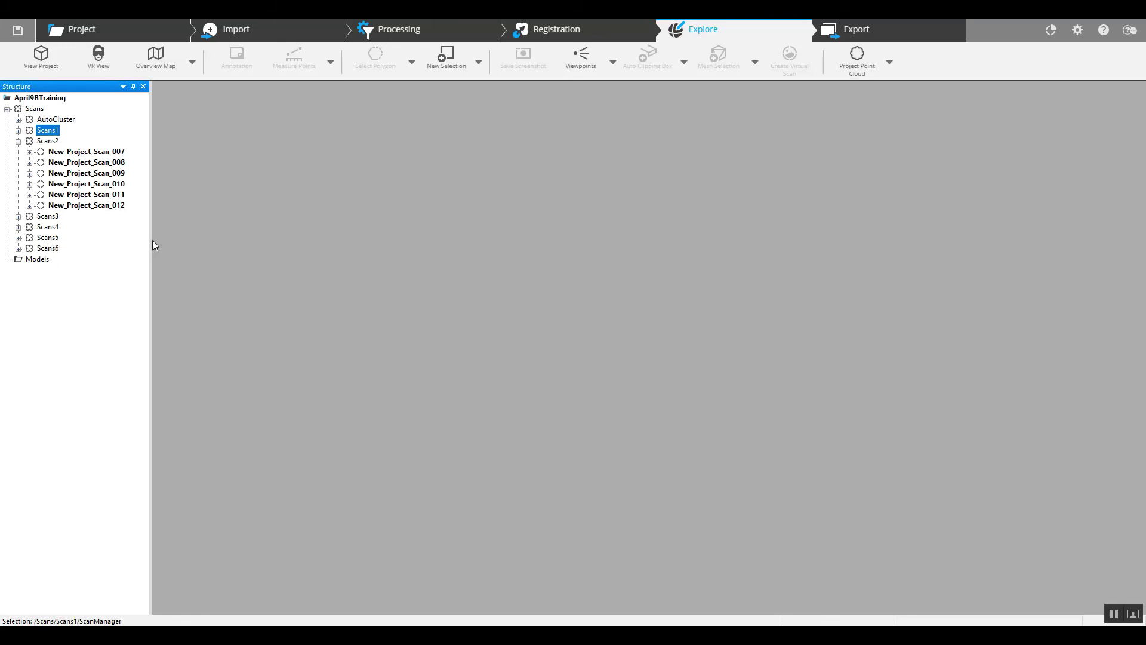
left_click(19, 141)
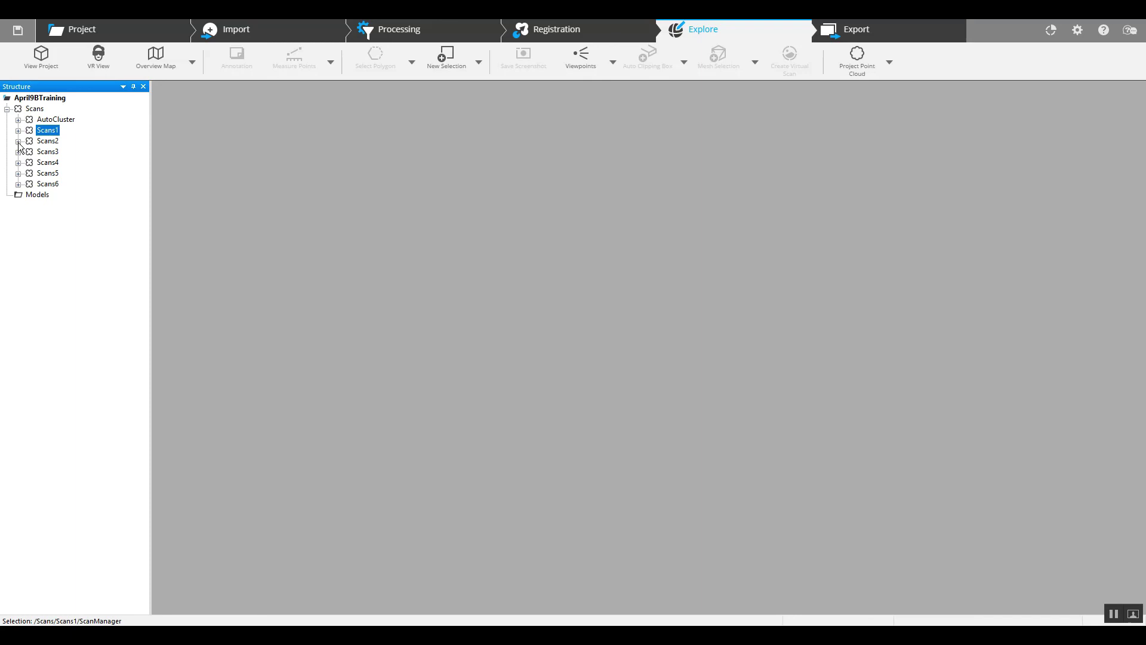
right_click(35, 110)
mouse_move(72, 115)
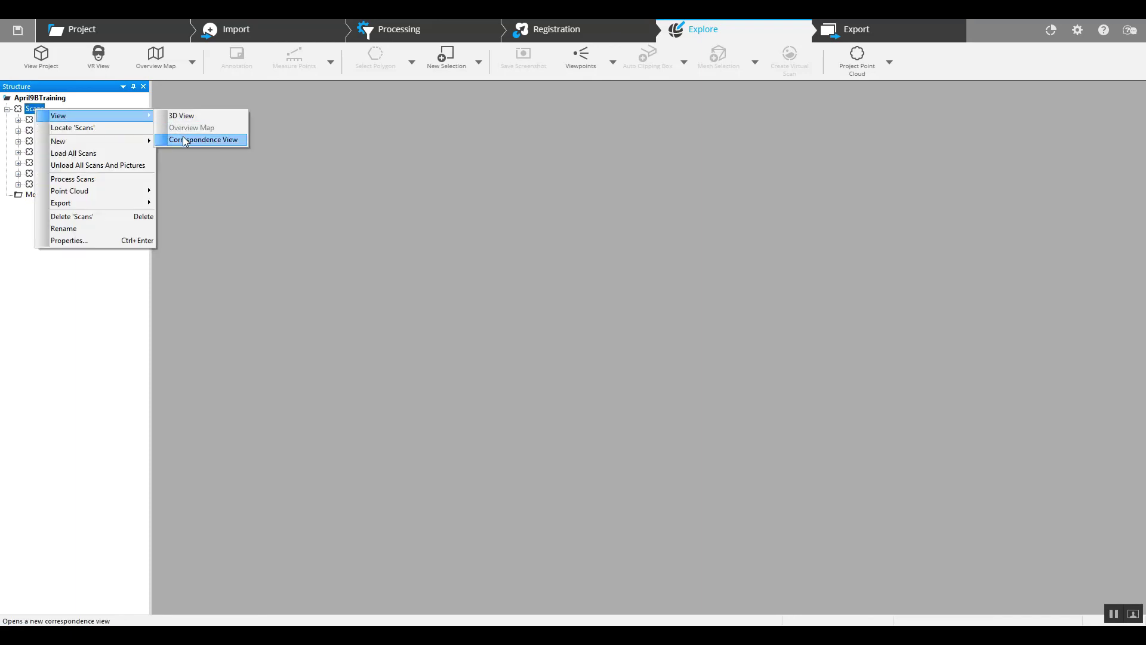
left_click(291, 215)
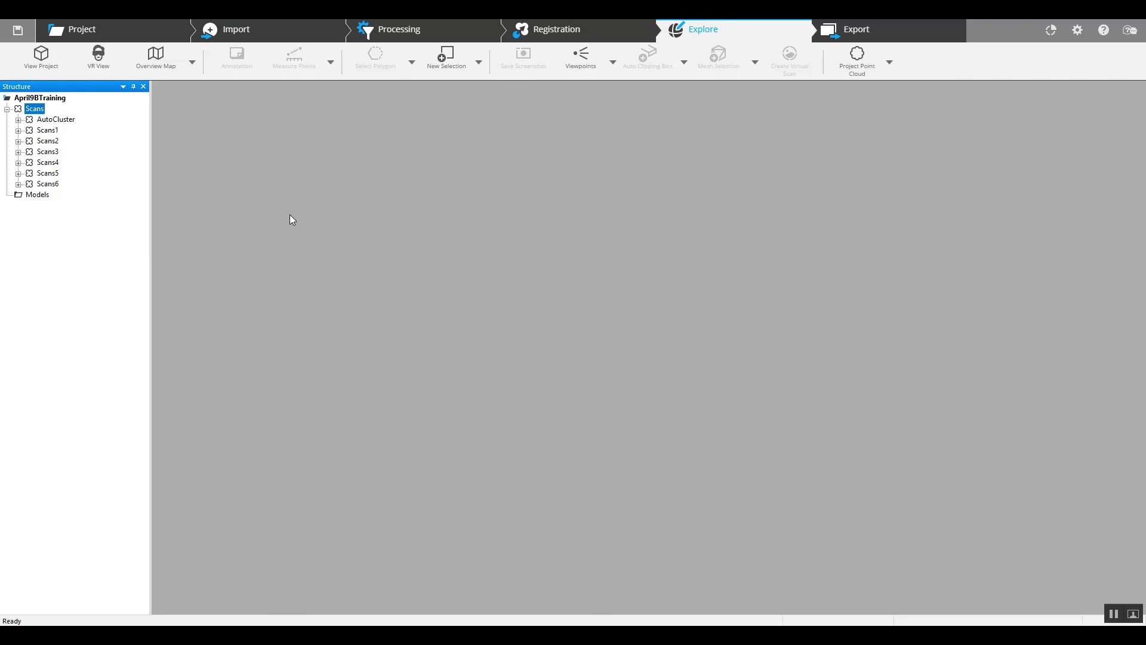